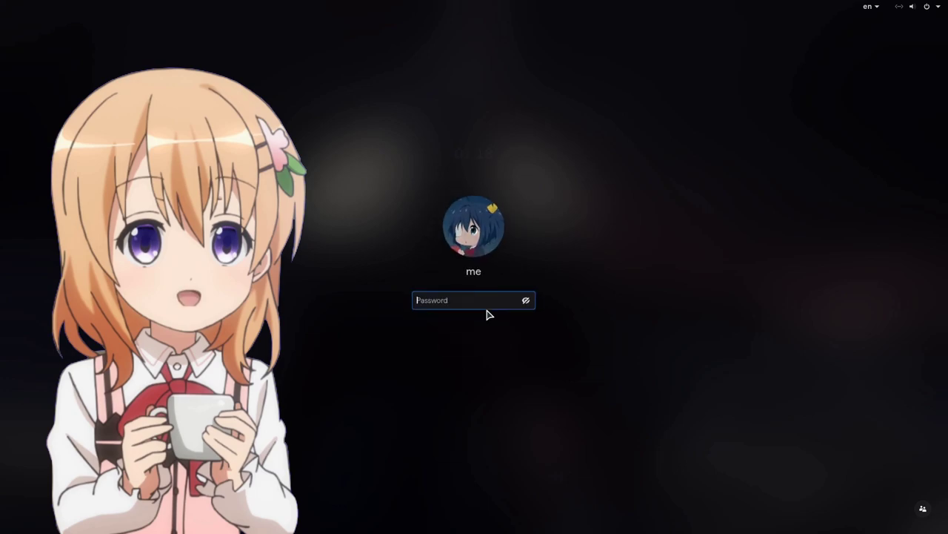
# Unlock the session from the lock screen by entering the account password.
pyautogui.press('Escape')
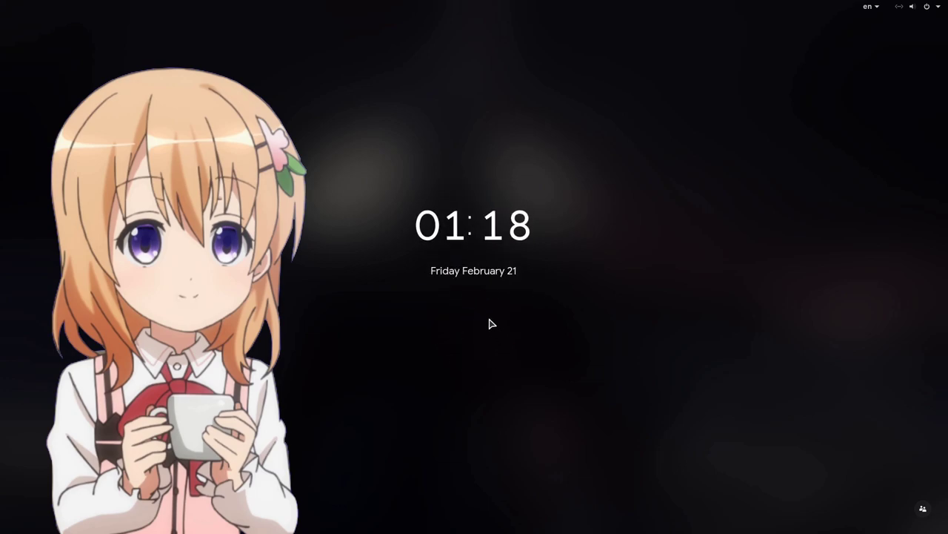
pyautogui.click(491, 324)
pyautogui.write('****')
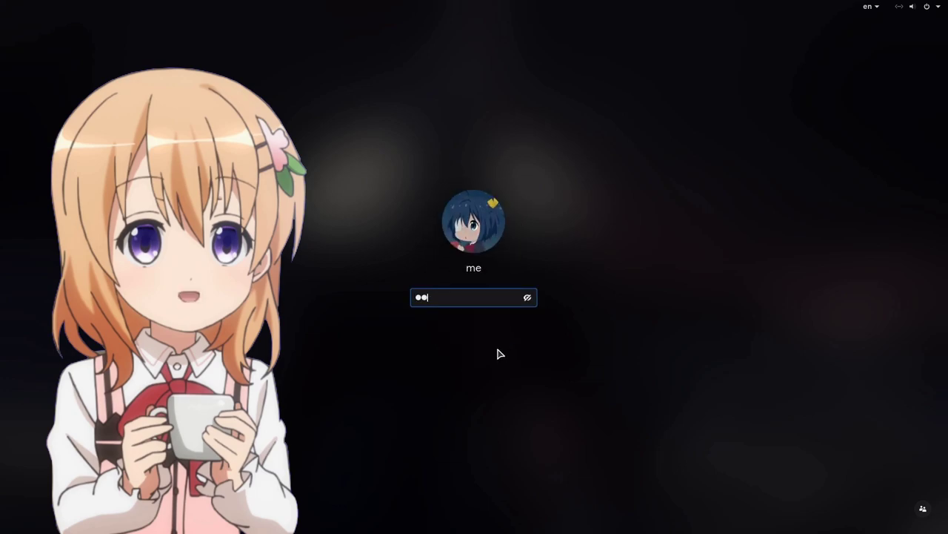
pyautogui.press('Return')
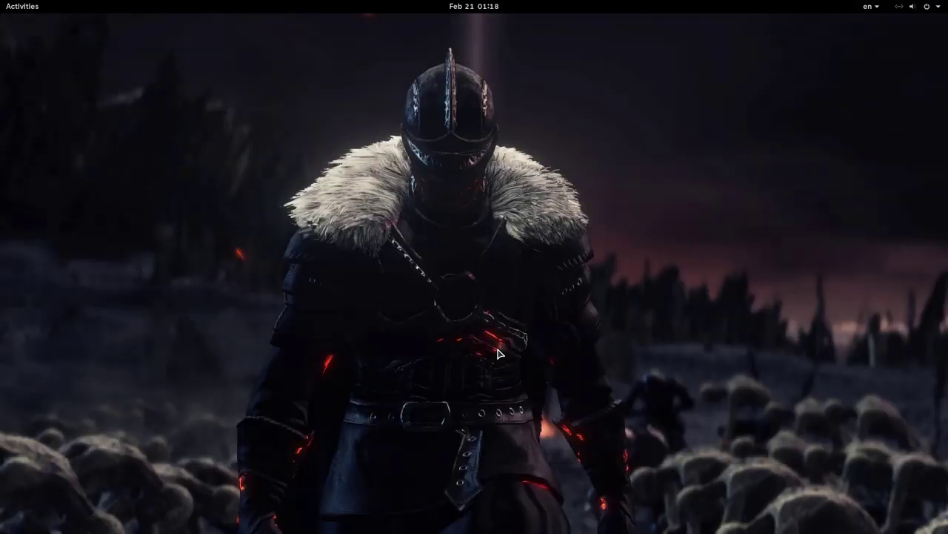
# Open the file manager on the Home folder and check the calendar and notification panel.
pyautogui.press('super')
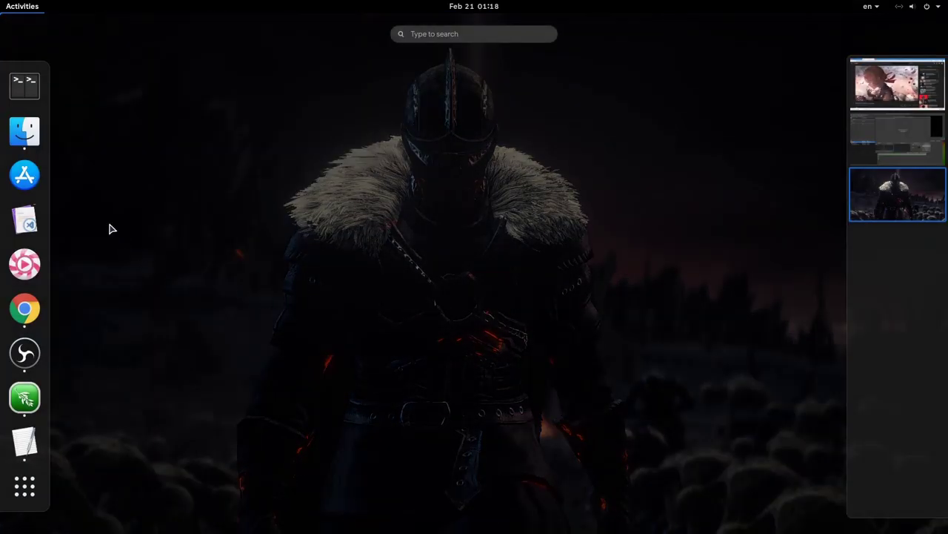
pyautogui.click(24, 132)
pyautogui.click(385, 264)
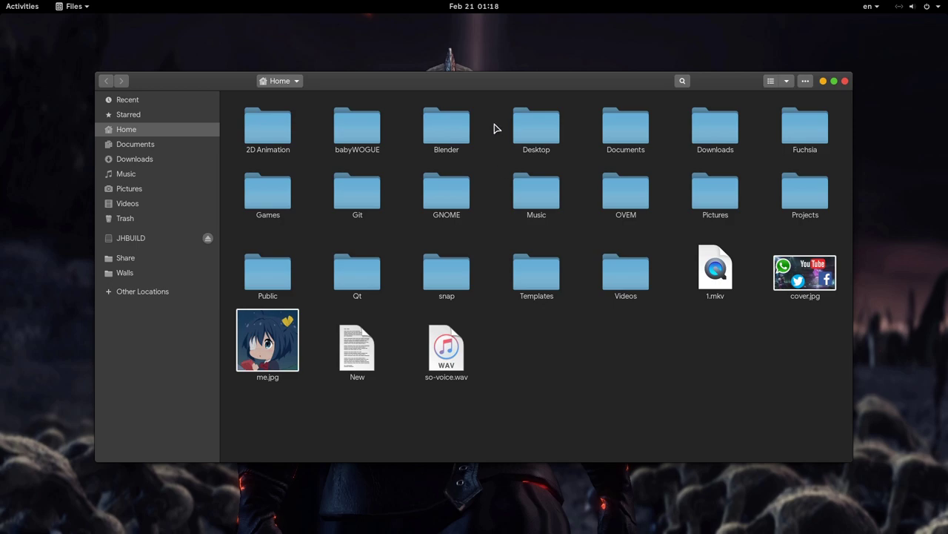
pyautogui.click(477, 10)
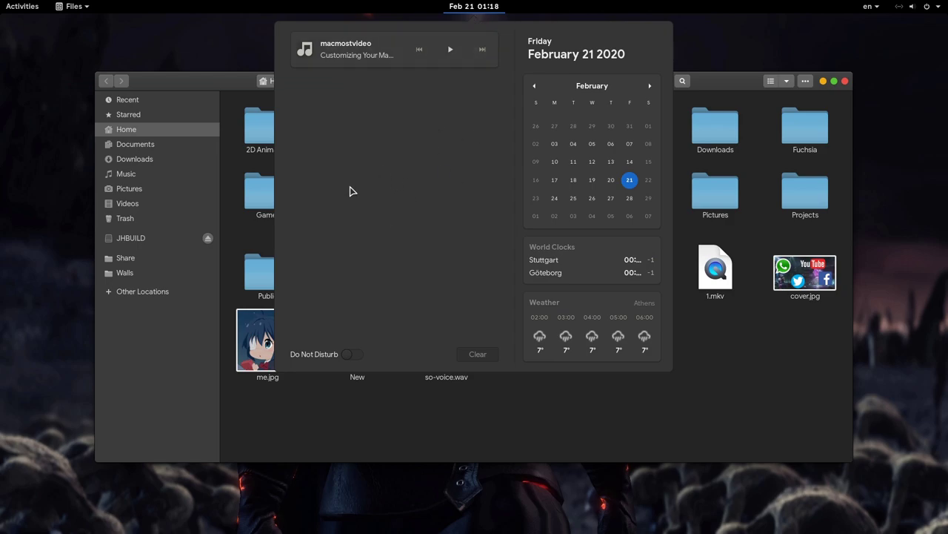
pyautogui.click(254, 165)
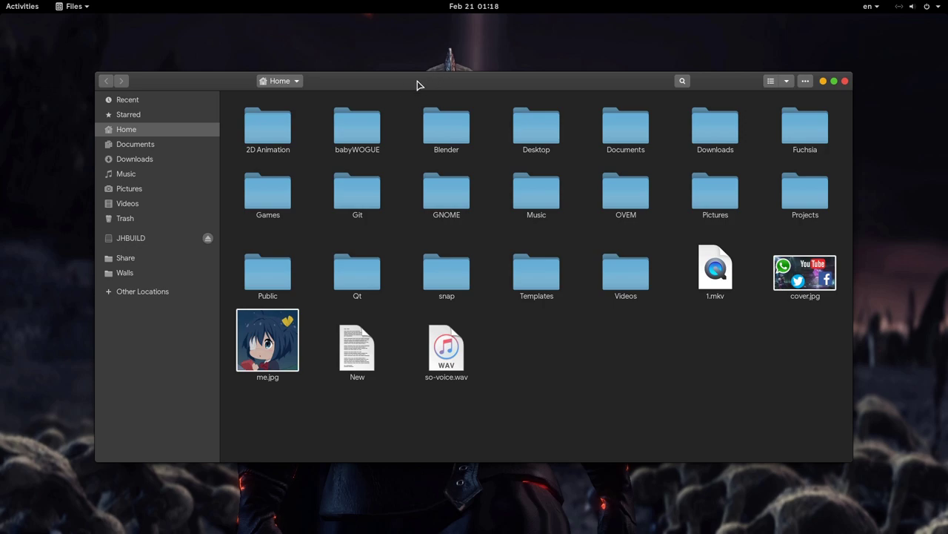
# Reduce the icon zoom level of the Home folder view to 67%.
pyautogui.click(787, 83)
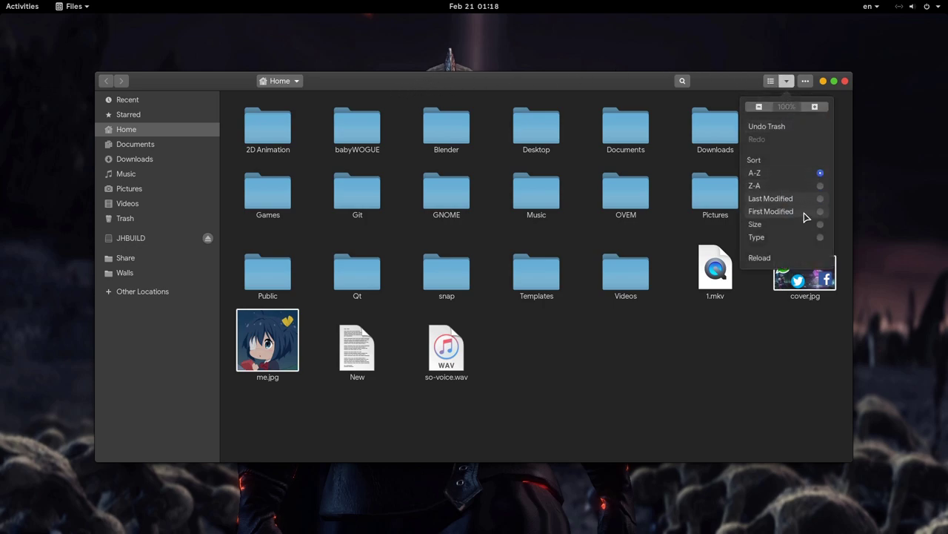
pyautogui.click(758, 106)
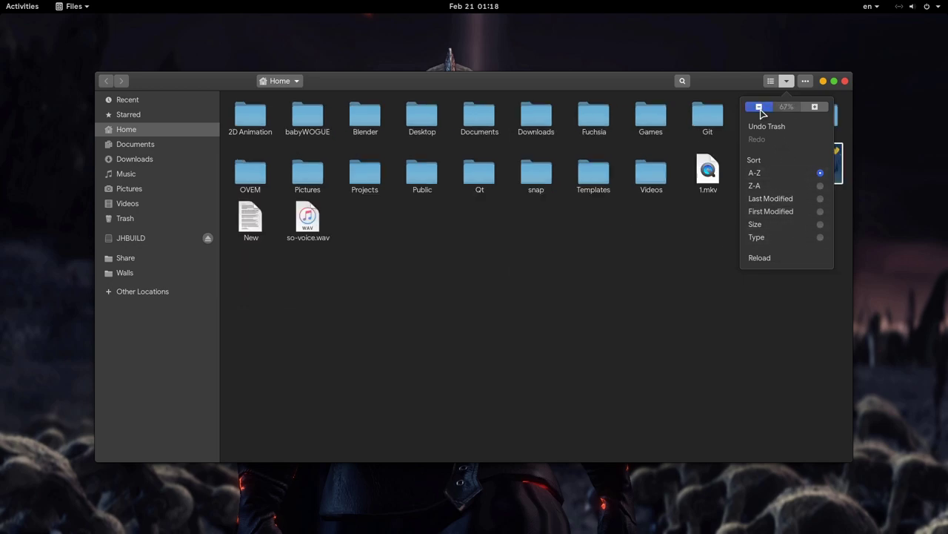
pyautogui.click(725, 149)
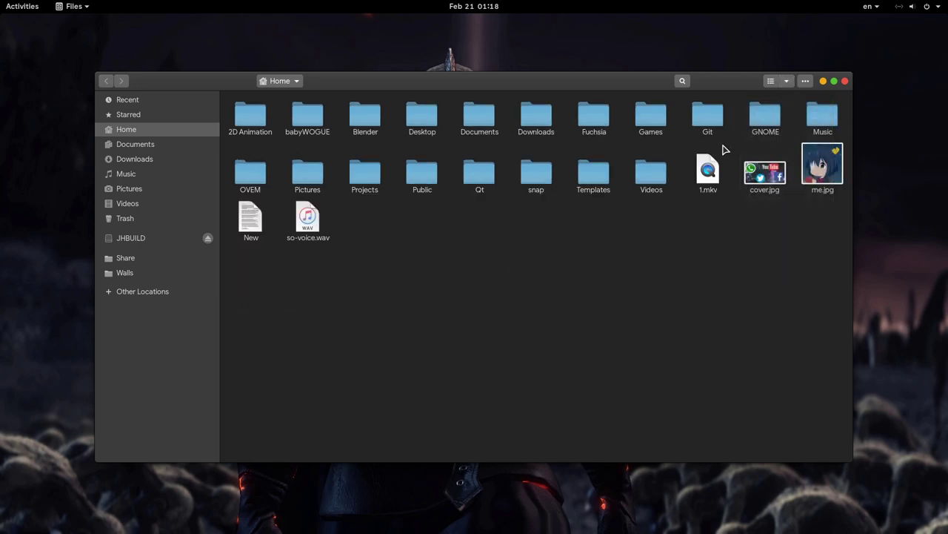
# Create a folder named "delete" in Home and delete that folder again.
pyautogui.click(806, 80)
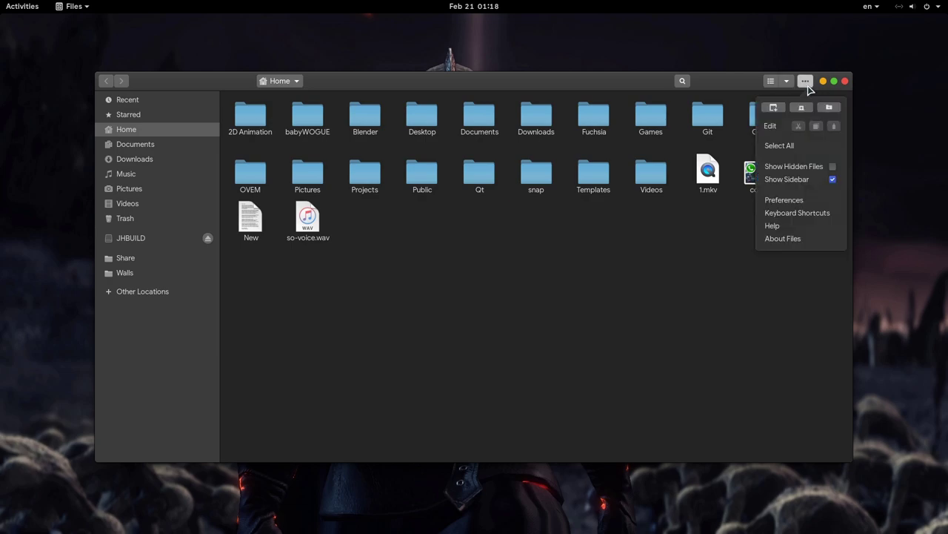
pyautogui.click(830, 108)
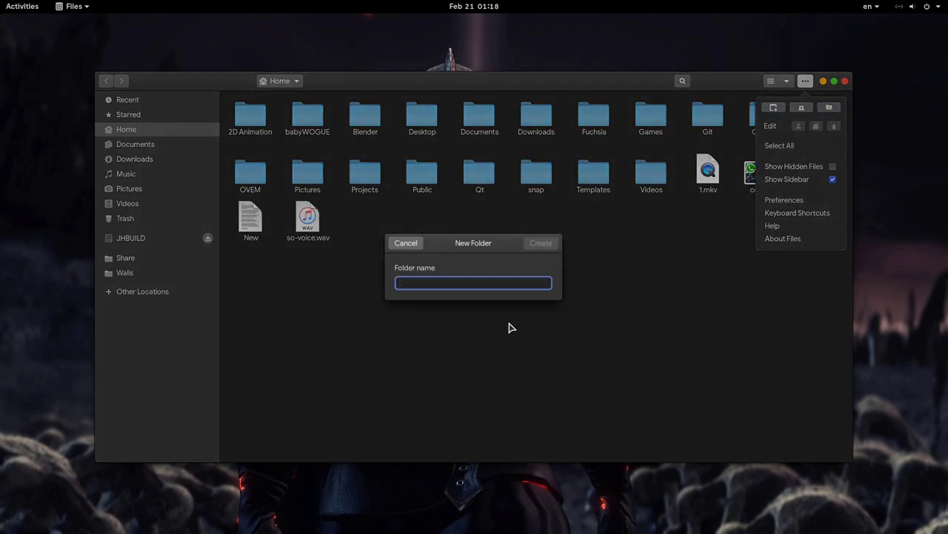
pyautogui.write('d')
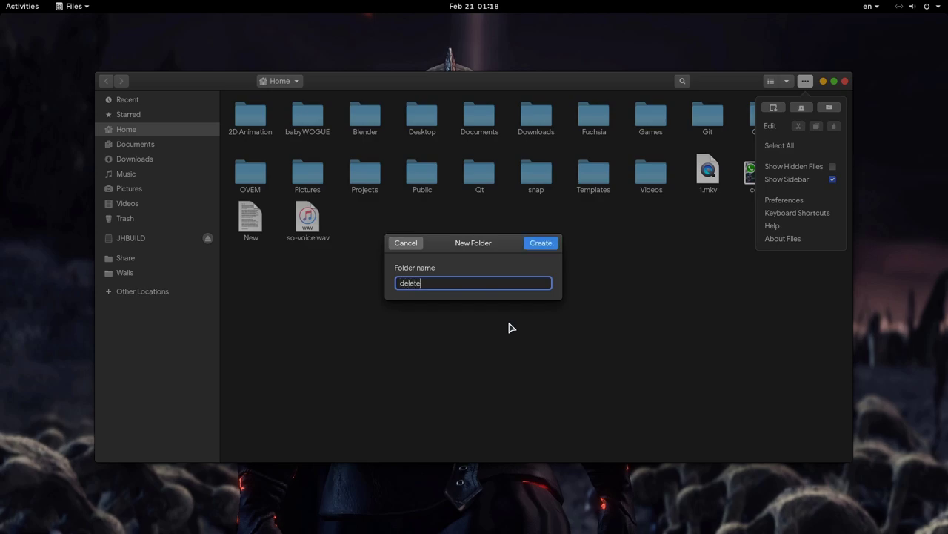
pyautogui.write('elete')
pyautogui.click(543, 248)
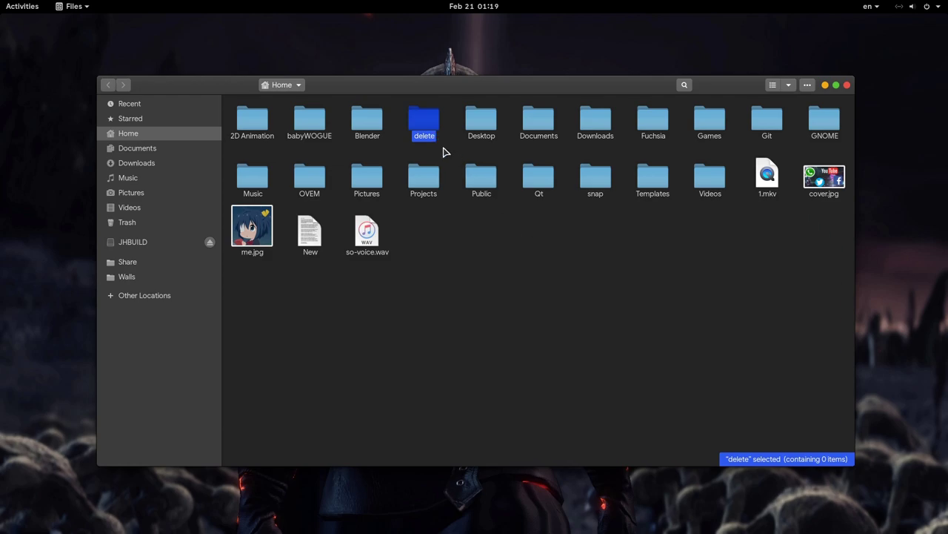
pyautogui.press('Delete')
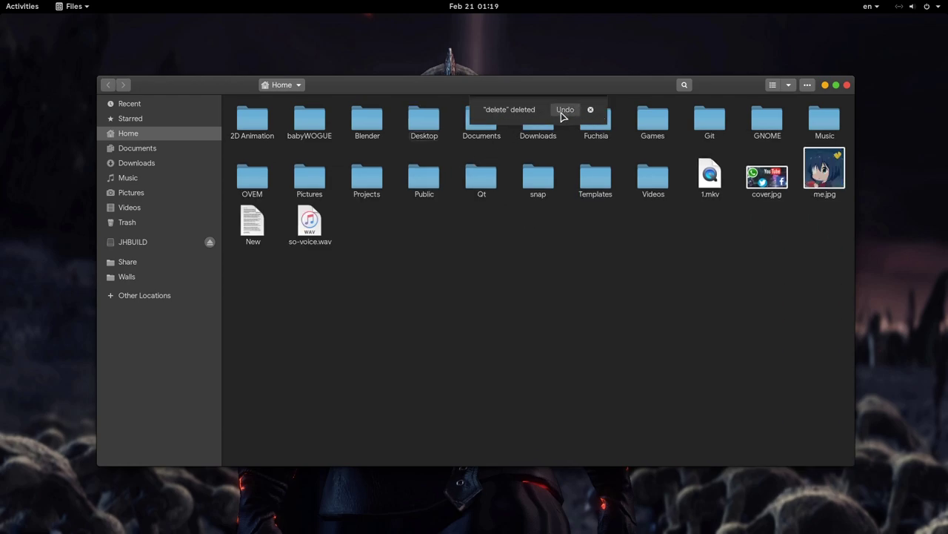
pyautogui.click(591, 110)
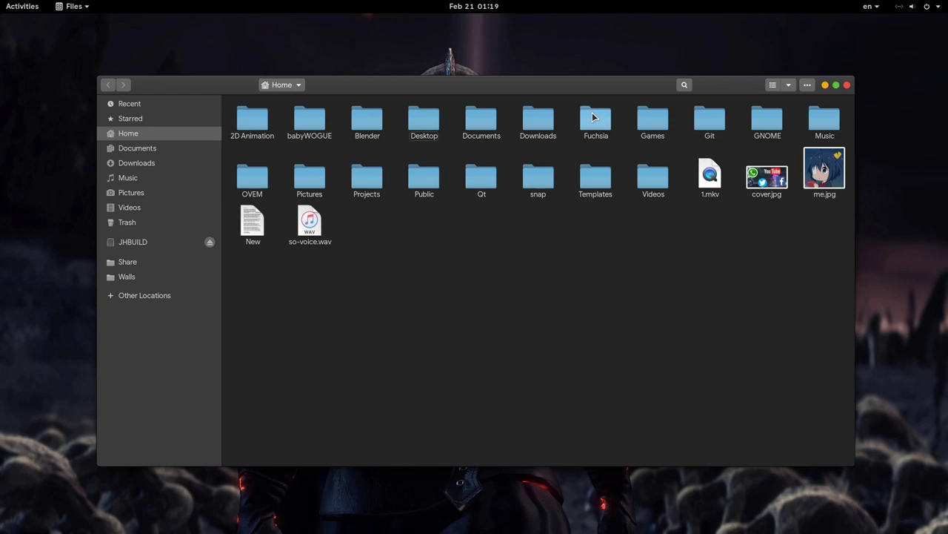
# Open a second Home tab in the file manager and switch between the two tabs.
pyautogui.click(808, 86)
pyautogui.click(805, 113)
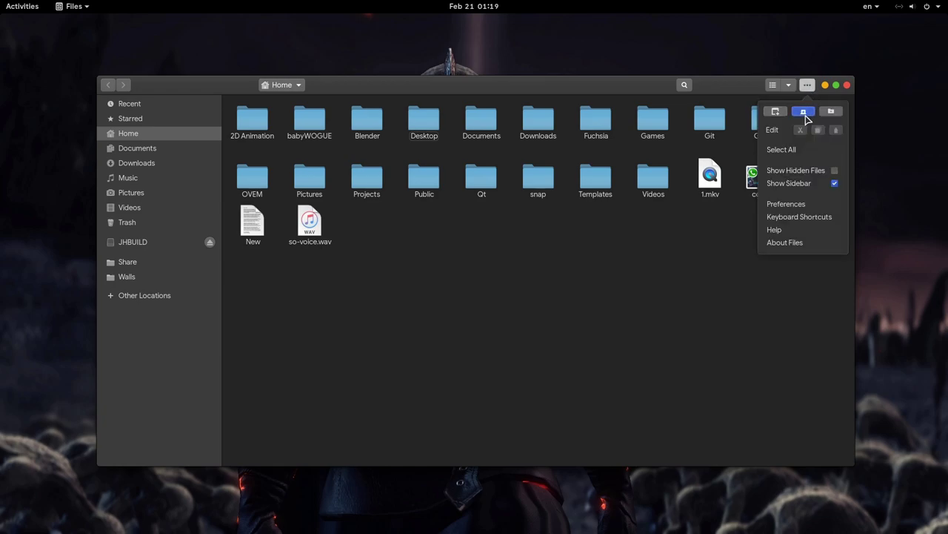
pyautogui.click(615, 243)
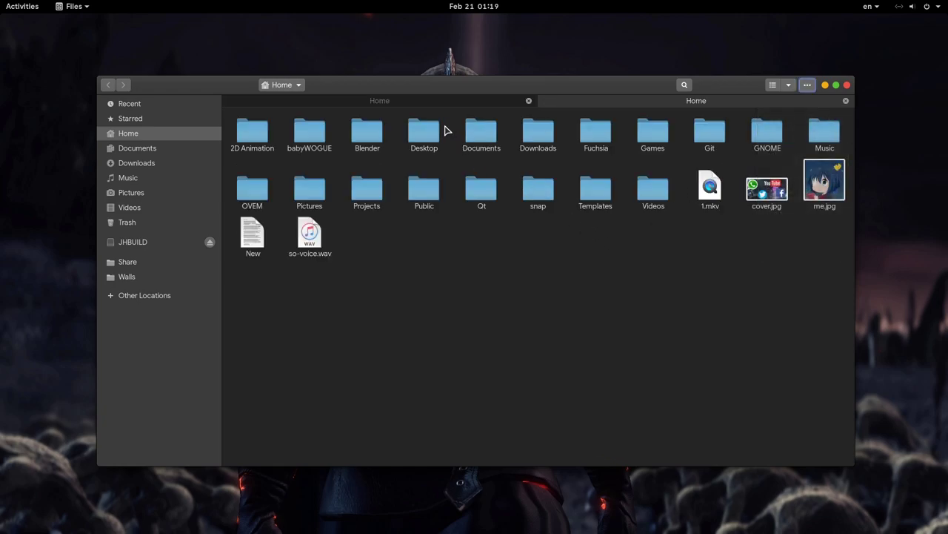
pyautogui.click(430, 105)
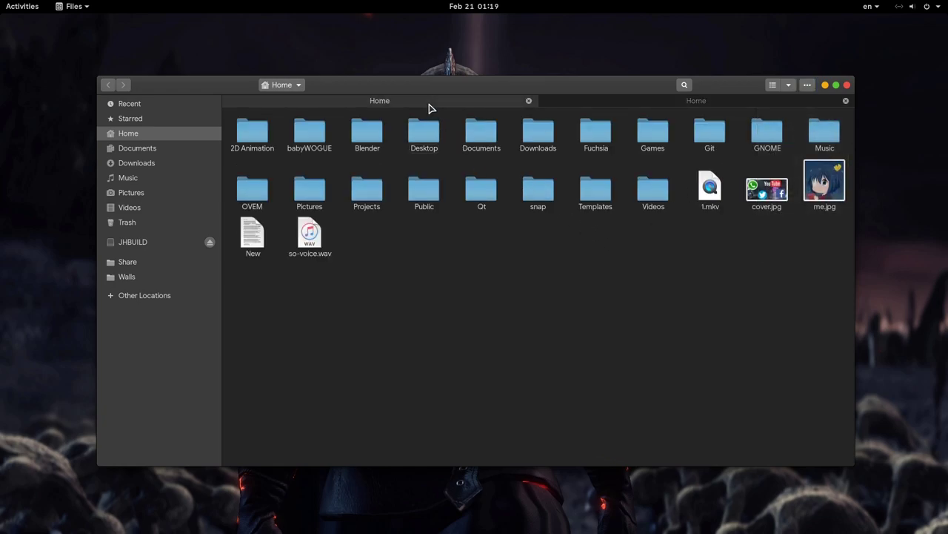
pyautogui.click(579, 104)
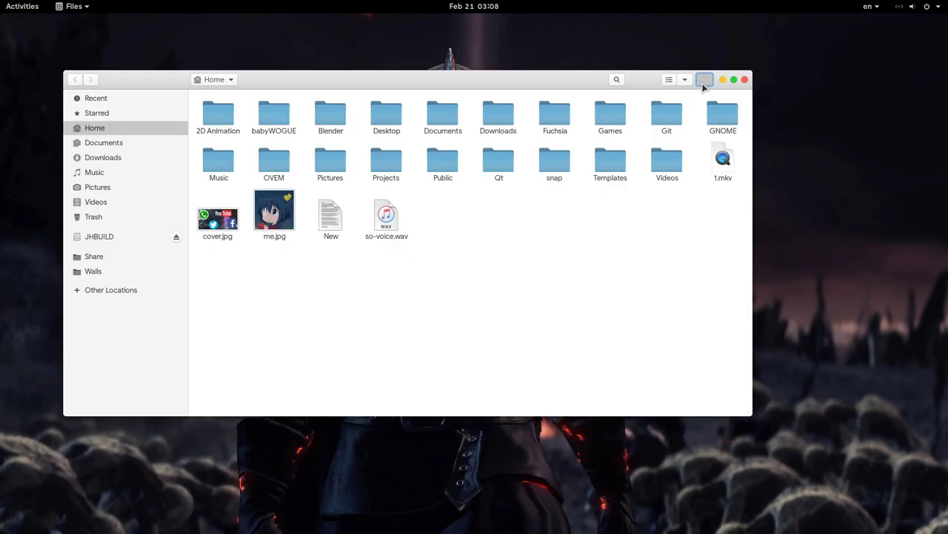
# Add a new Home tab to the light-themed file manager window.
pyautogui.click(704, 79)
pyautogui.click(702, 106)
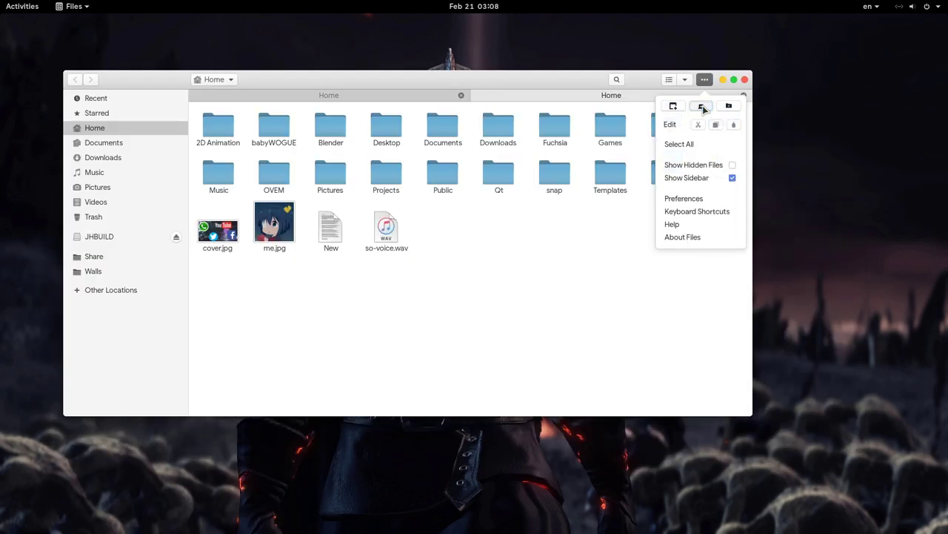
pyautogui.click(395, 170)
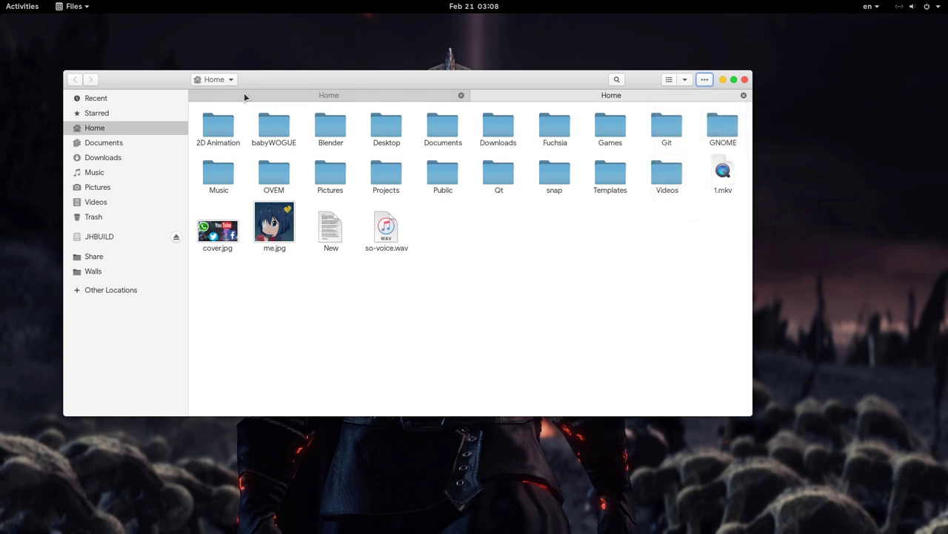
# Open a Tilix terminal at the Home folder and add a second session, returning to the first one.
pyautogui.click(225, 79)
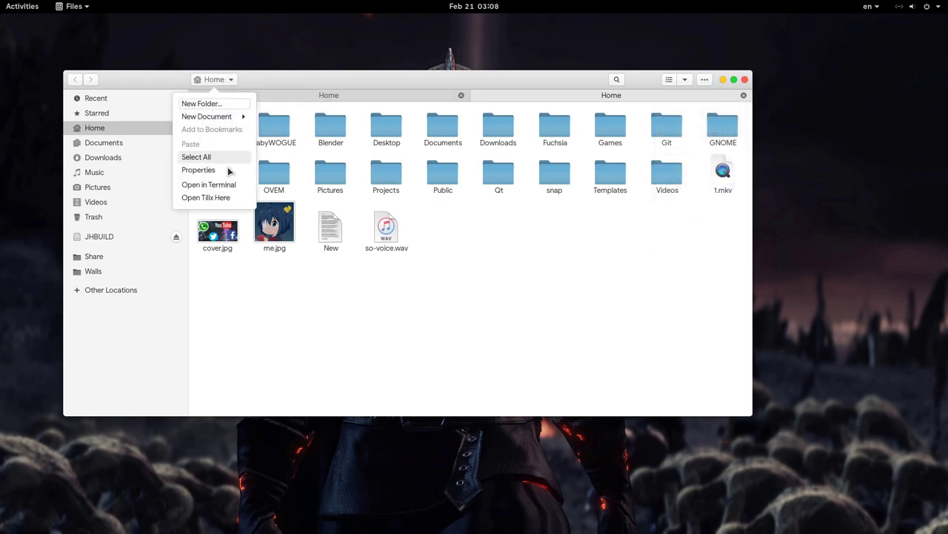
pyautogui.click(238, 201)
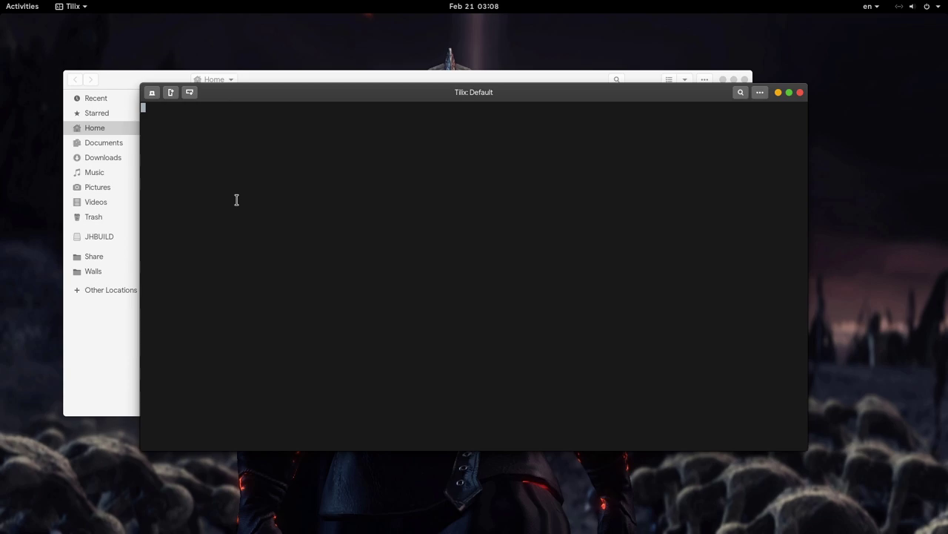
pyautogui.click(152, 93)
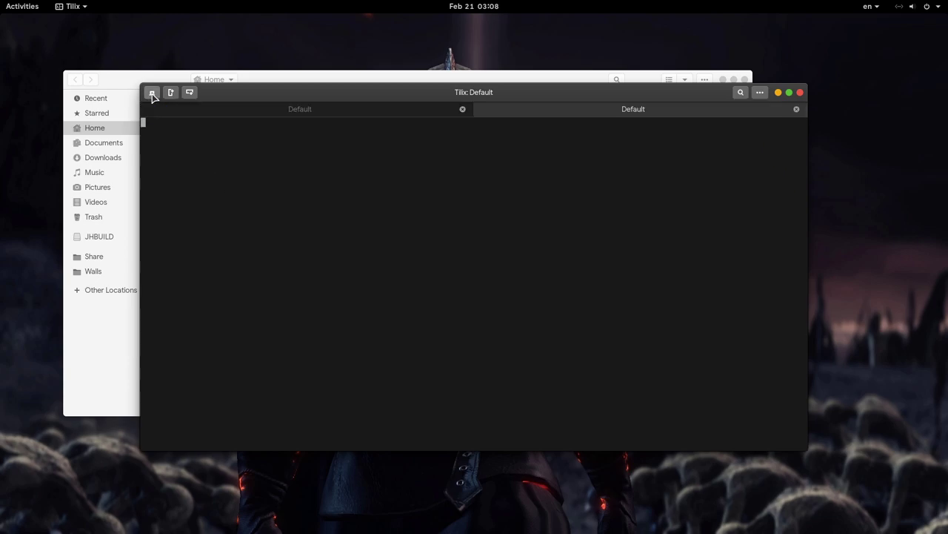
pyautogui.click(291, 113)
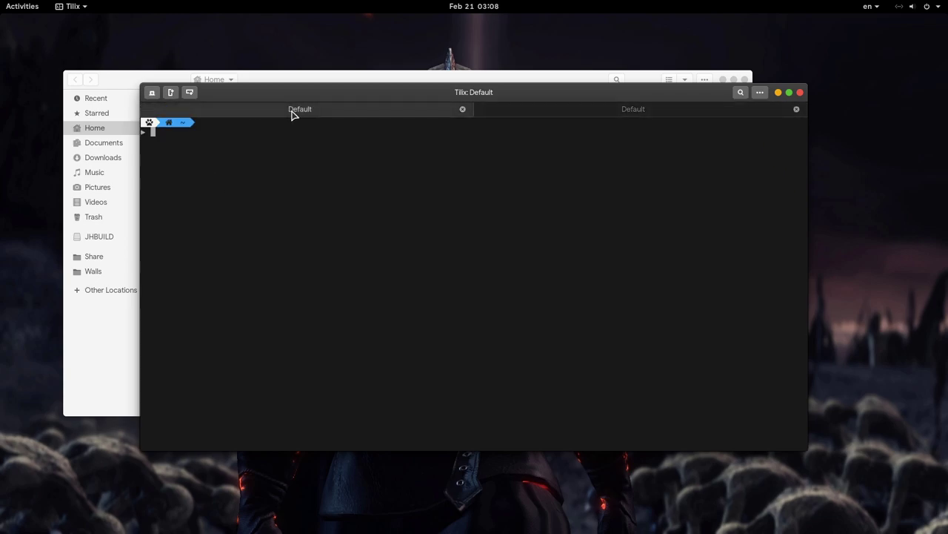
# Open the terminal profile Me for editing and look at its text blink mode setting.
pyautogui.rightClick(457, 164)
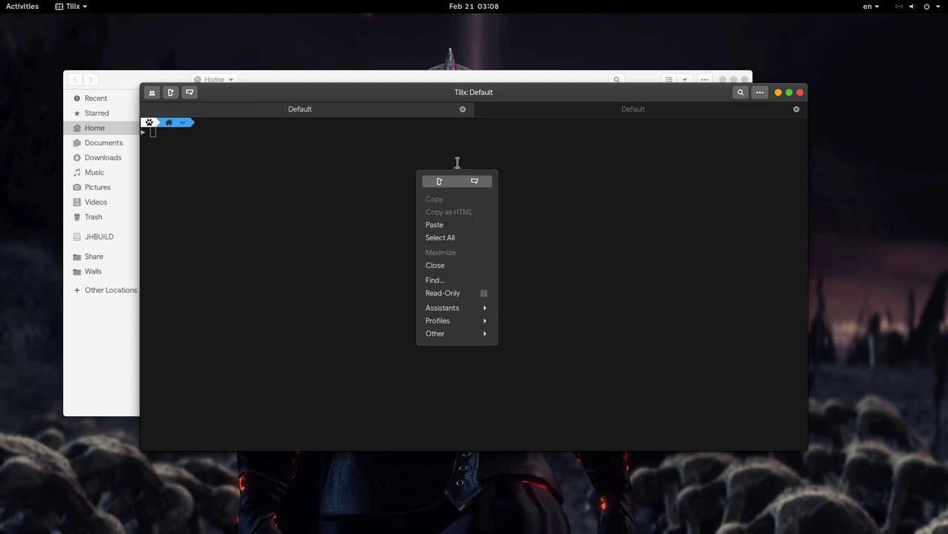
pyautogui.click(446, 320)
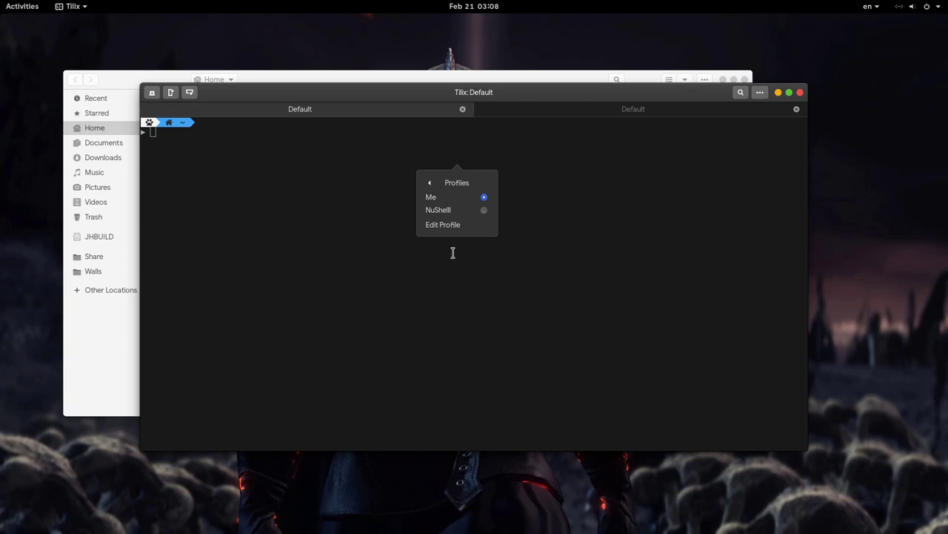
pyautogui.click(448, 226)
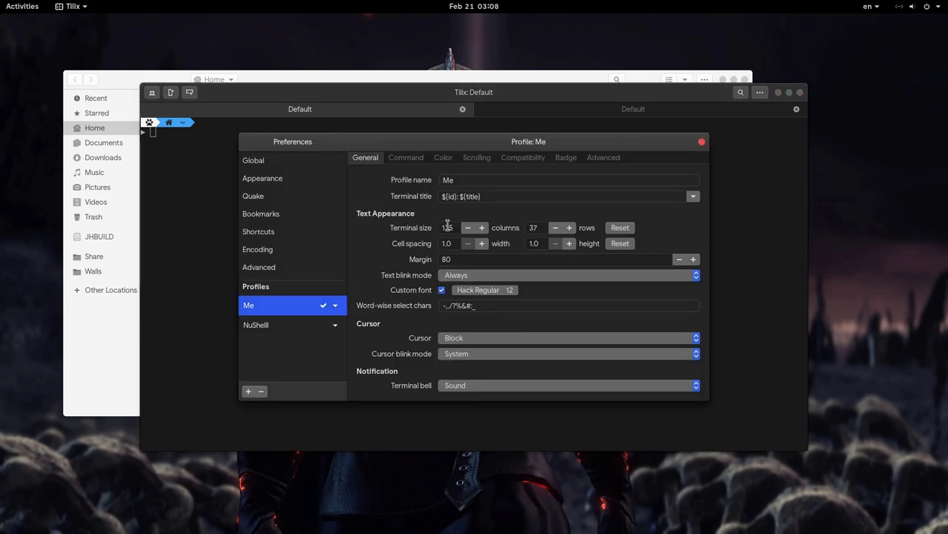
pyautogui.click(476, 276)
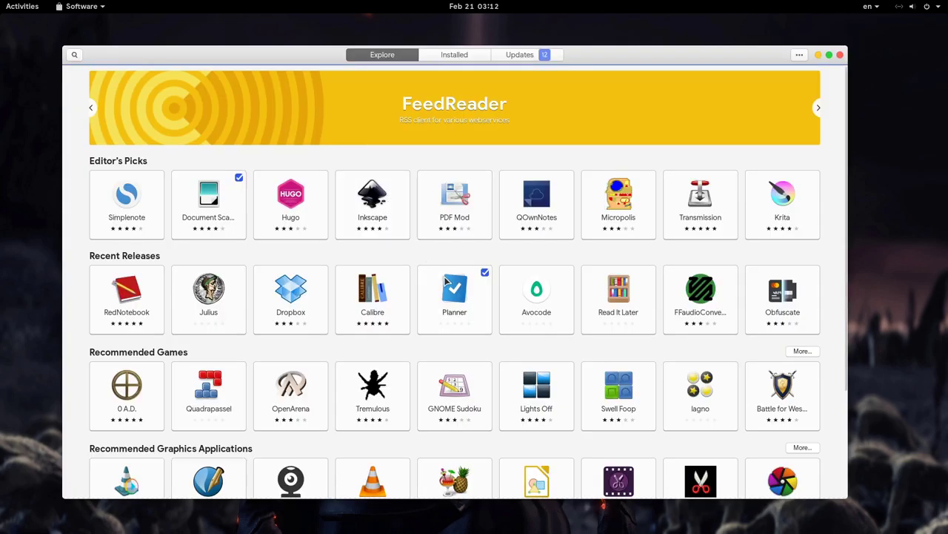
# Open the Planner page in Software and go through its description, details and reviews.
pyautogui.click(450, 287)
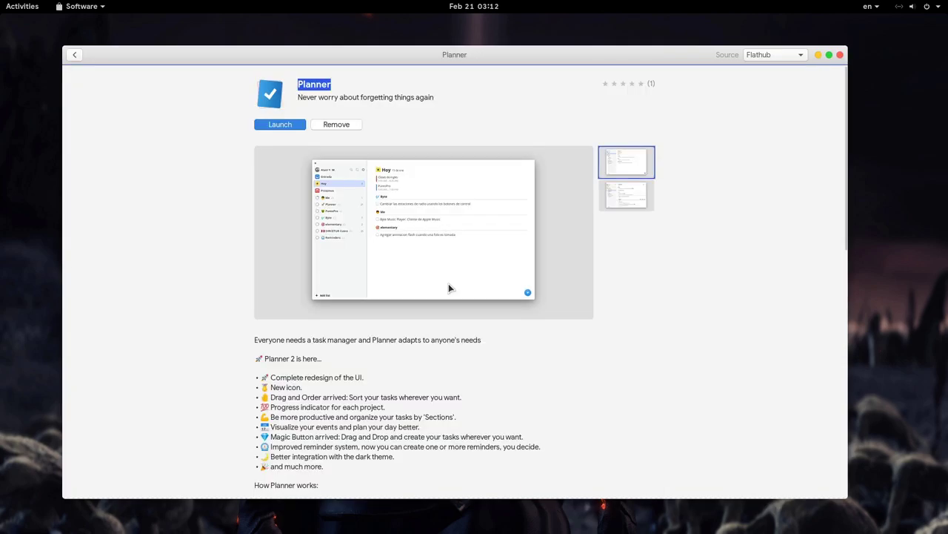
pyautogui.scroll(-10, 448, 283)
pyautogui.scroll(-5, 448, 283)
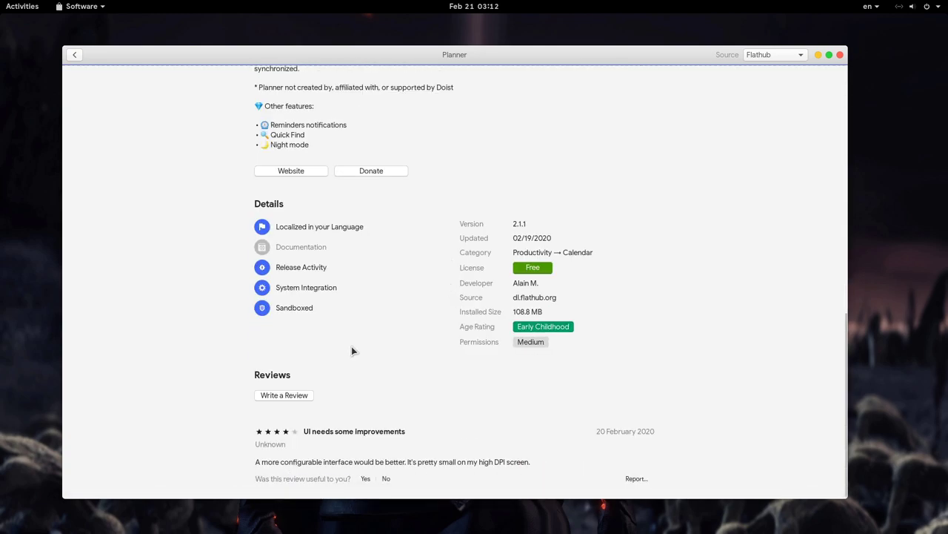
# Post a four-star Planner review with the summary "Nice but not GNOME :/" and the text "port in GNOME! be cool :p".
pyautogui.click(300, 396)
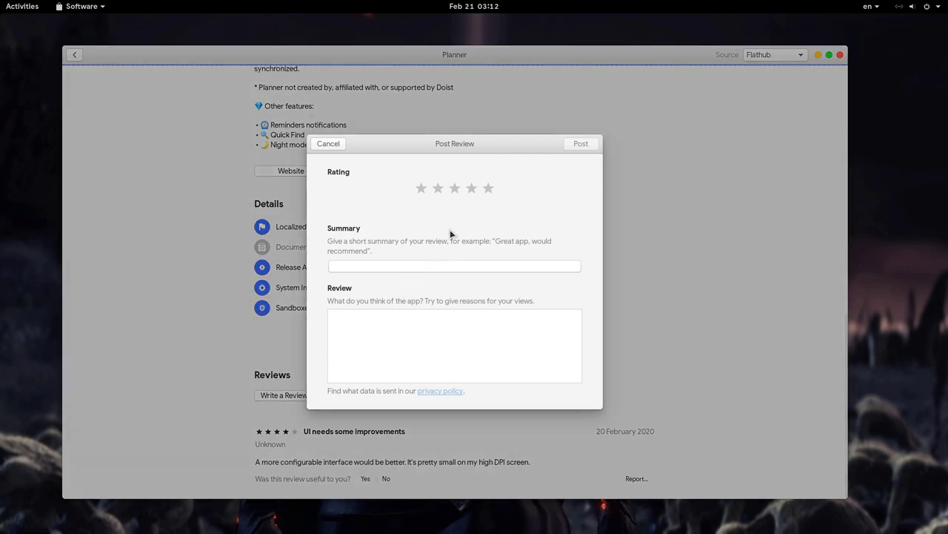
pyautogui.click(472, 189)
pyautogui.click(456, 267)
pyautogui.write('Nice but not GNOME :/')
pyautogui.press('Tab')
pyautogui.write('port in GNOME')
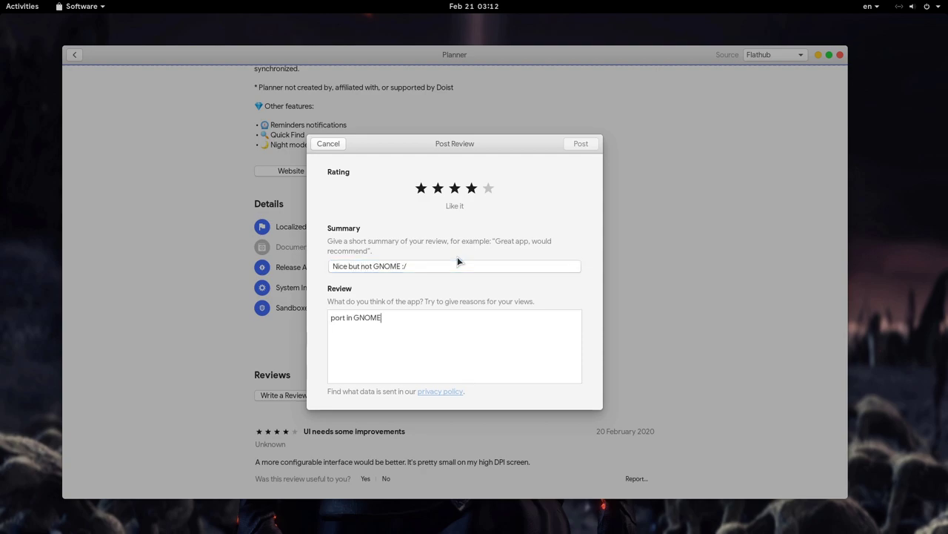
pyautogui.write('! be cool :p')
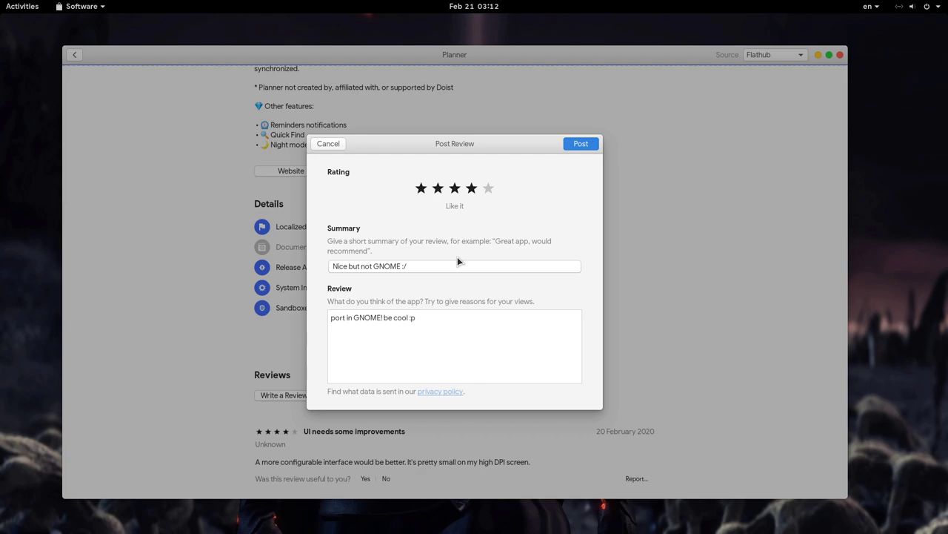
pyautogui.click(579, 144)
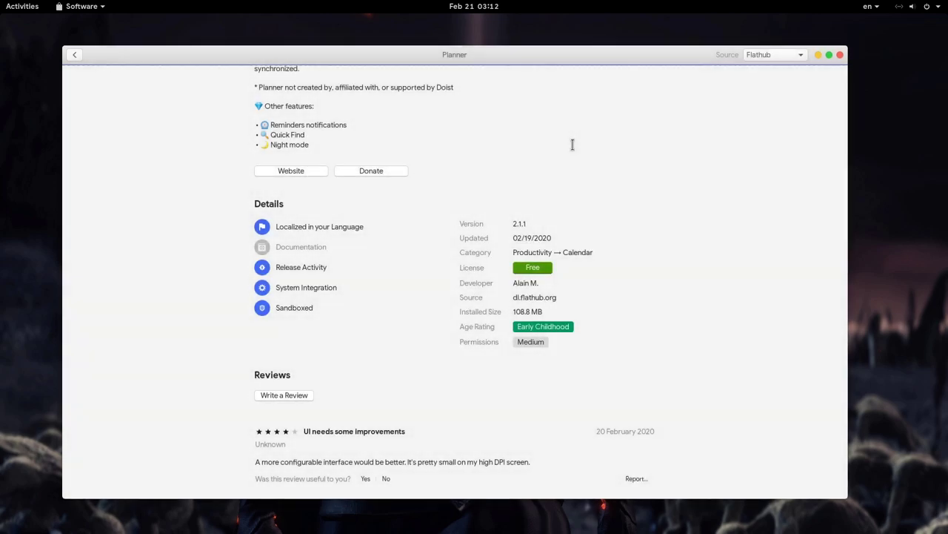
# Browse the list of installed applications, and request Blender's removal but cancel it.
pyautogui.scroll(10, 545, 144)
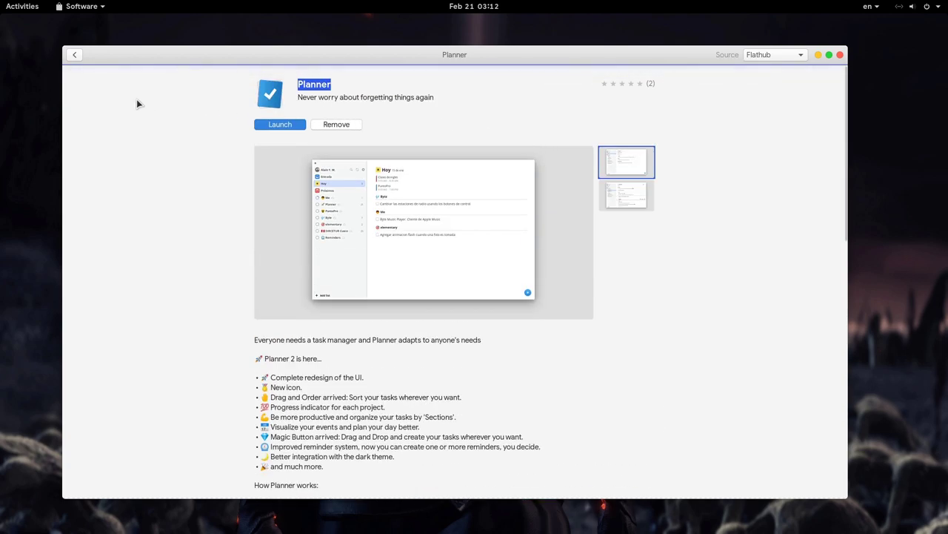
pyautogui.click(76, 55)
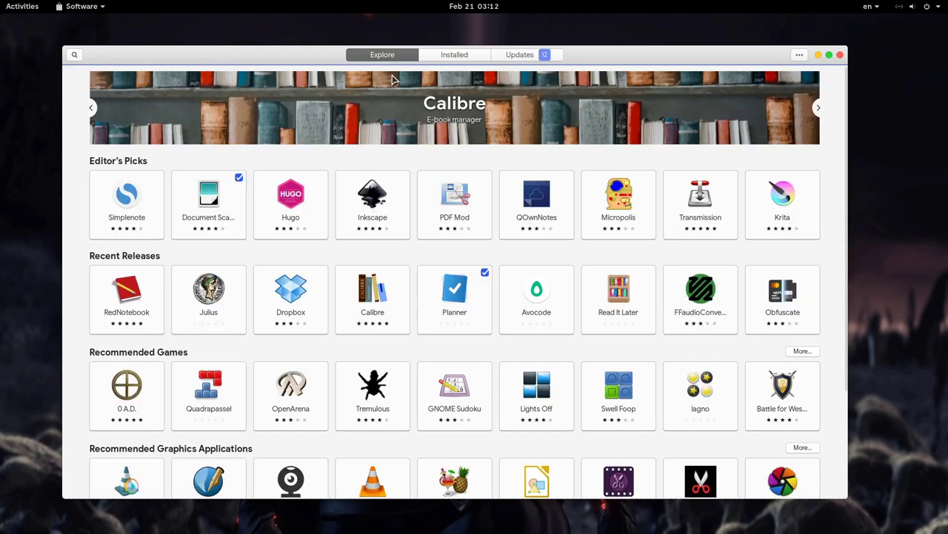
pyautogui.click(455, 58)
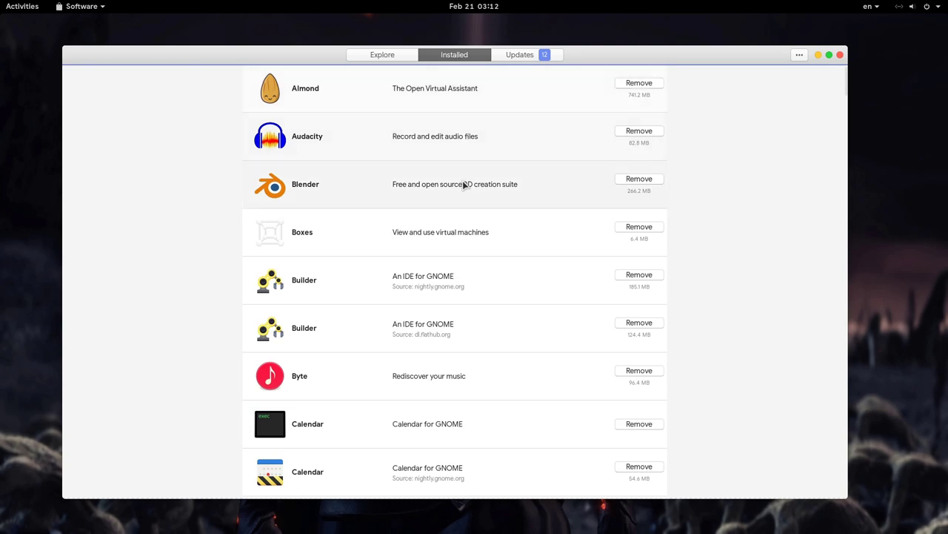
pyautogui.scroll(-5, 474, 226)
pyautogui.scroll(5, 507, 249)
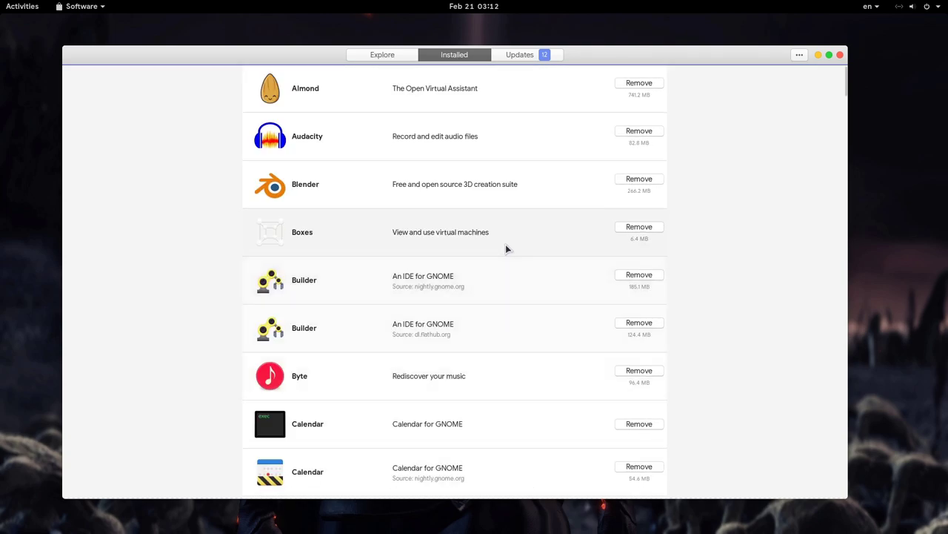
pyautogui.click(625, 183)
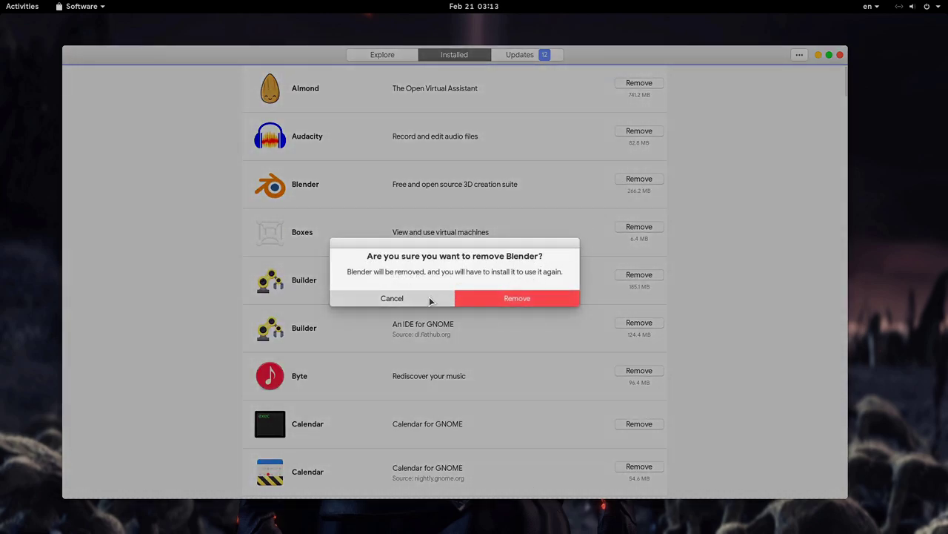
pyautogui.click(404, 299)
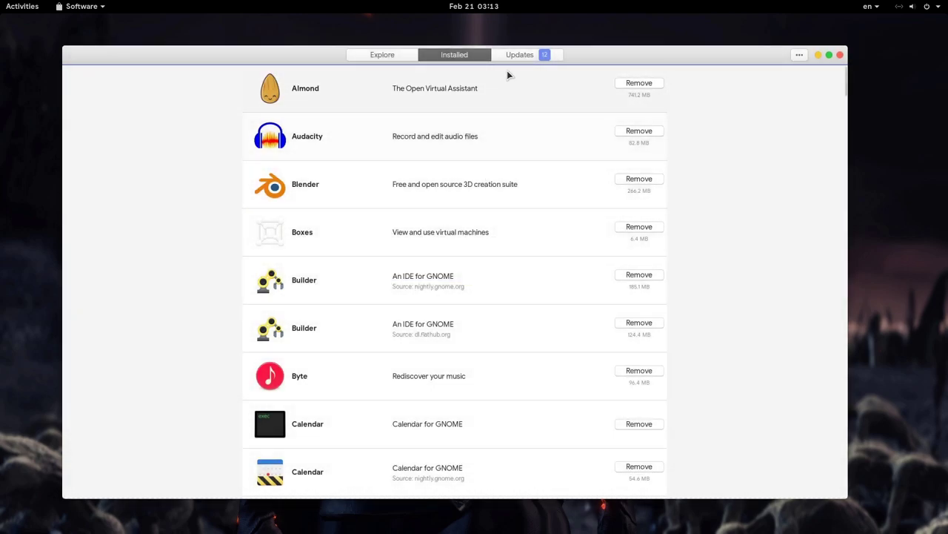
# Look through the updates available in Software.
pyautogui.click(517, 61)
pyautogui.scroll(-5, 487, 211)
pyautogui.scroll(5, 492, 226)
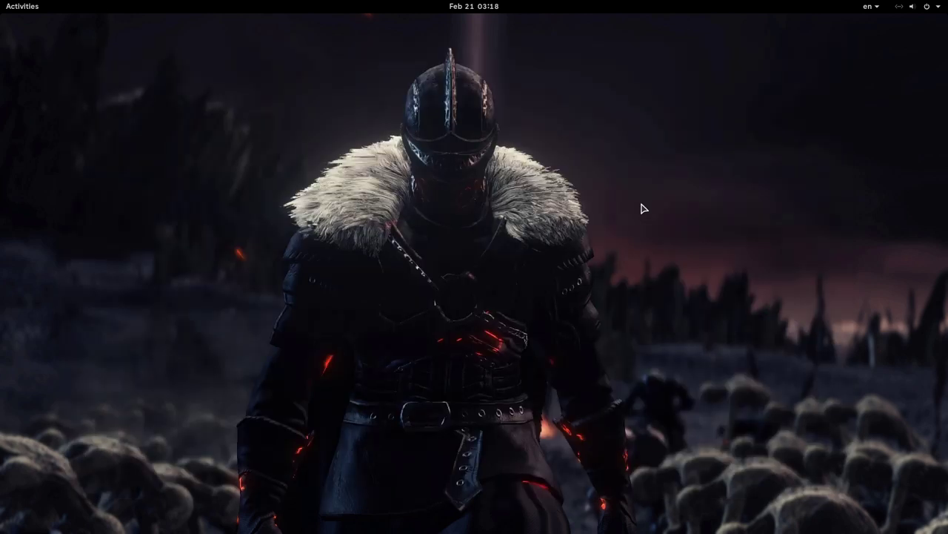
# Find Builder by searching for "bui", launch it and open the recent project Akira.
pyautogui.press('super')
pyautogui.write('bui')
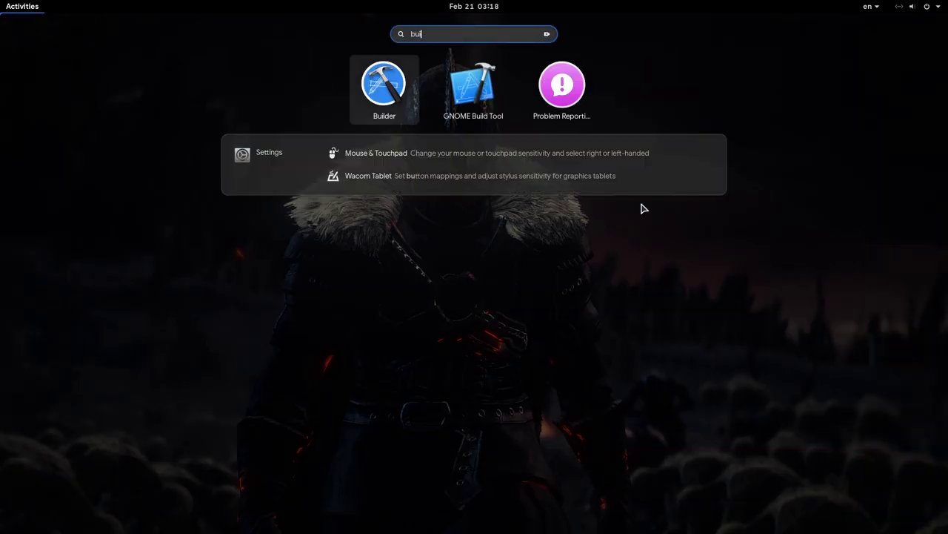
pyautogui.click(448, 94)
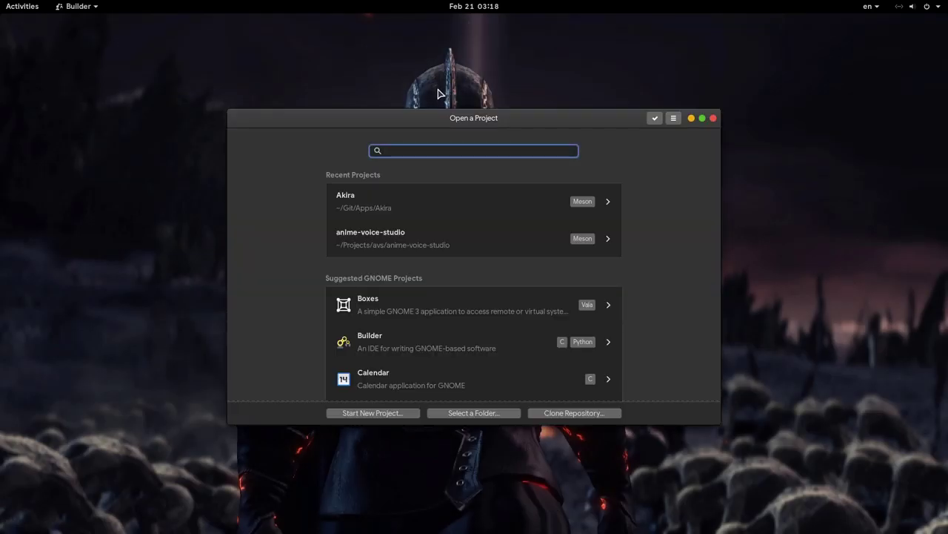
pyautogui.click(426, 199)
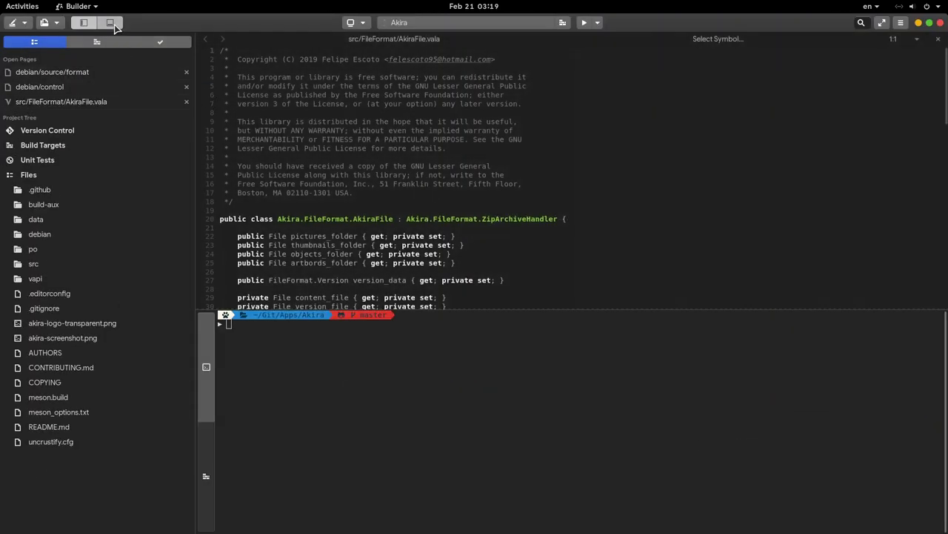
# Look through the code in AkiraFile.vala and start a build of the Akira project.
pyautogui.scroll(-7, 444, 172)
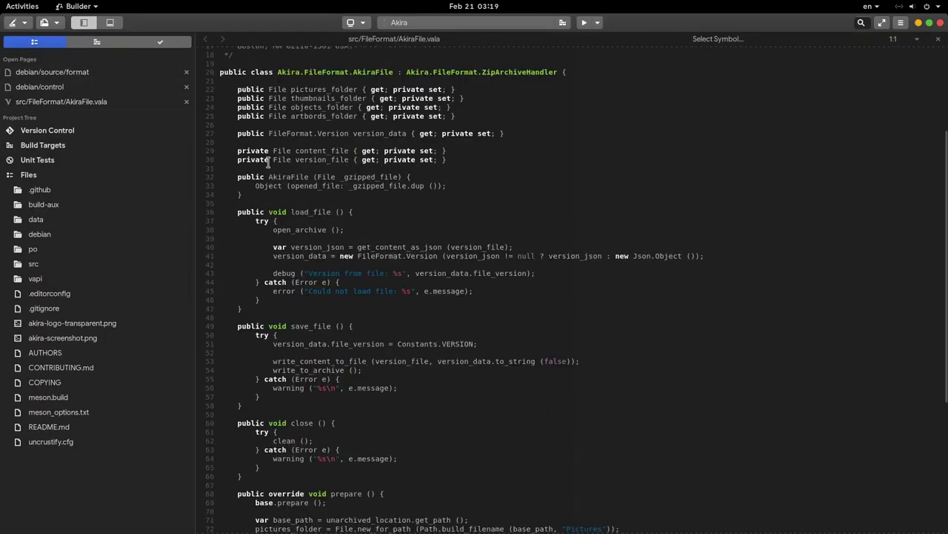
pyautogui.click(477, 28)
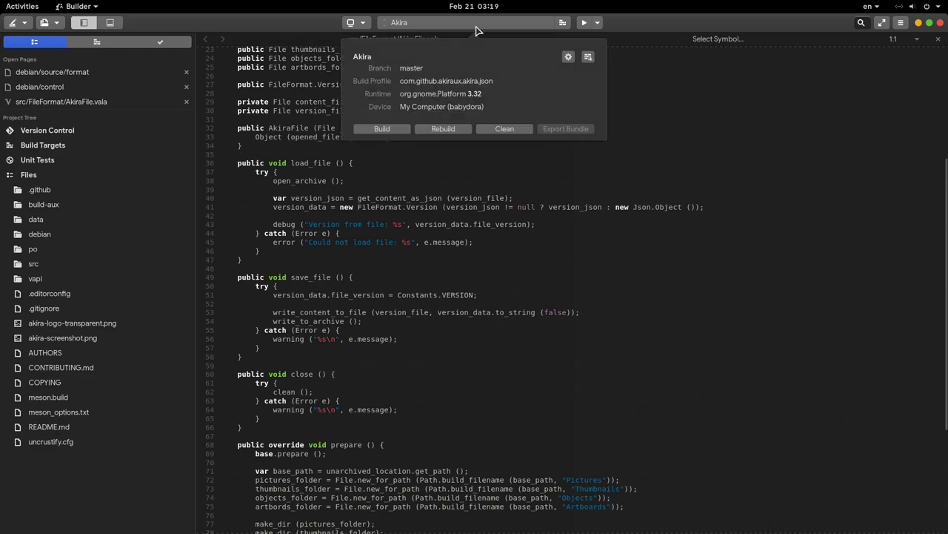
pyautogui.click(382, 129)
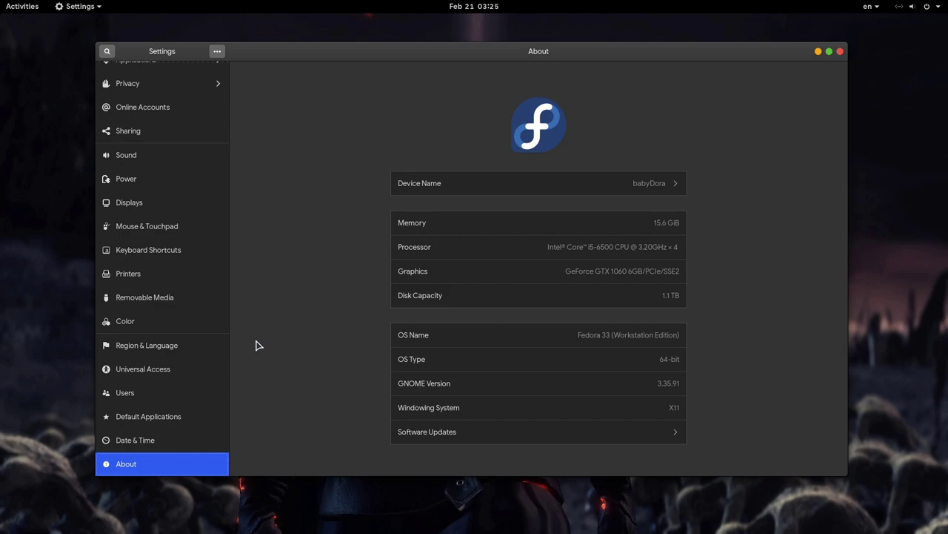
# In Settings, keep Google Chrome (unstable) as the default web application and view the Users page.
pyautogui.click(169, 418)
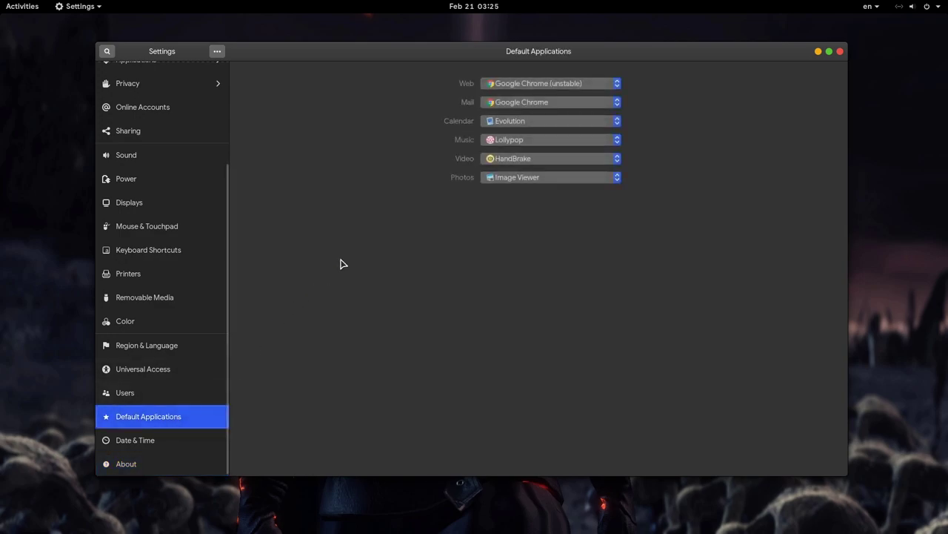
pyautogui.click(527, 85)
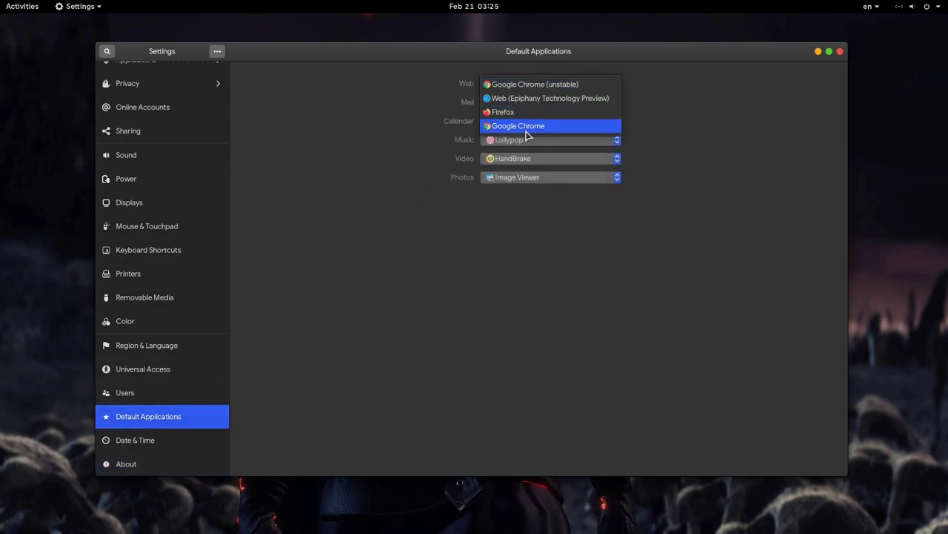
pyautogui.click(525, 88)
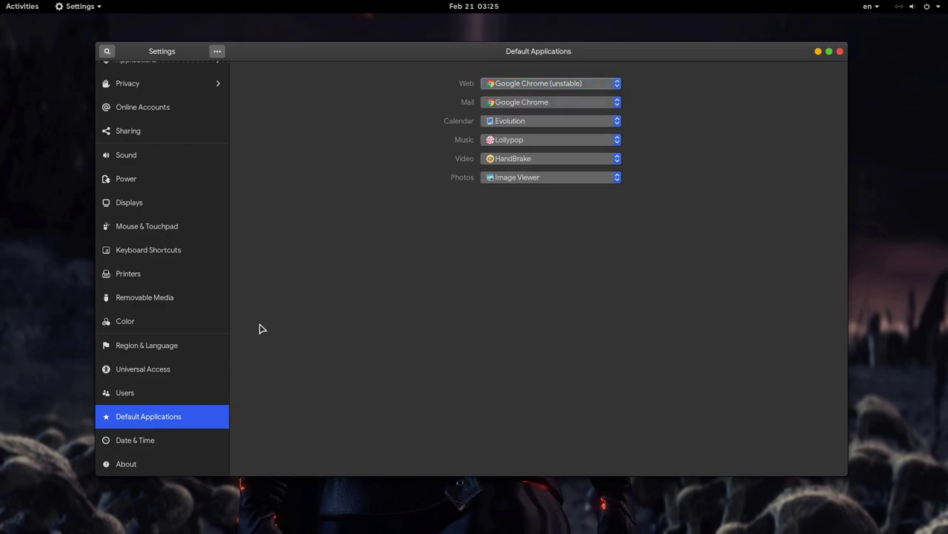
pyautogui.click(134, 398)
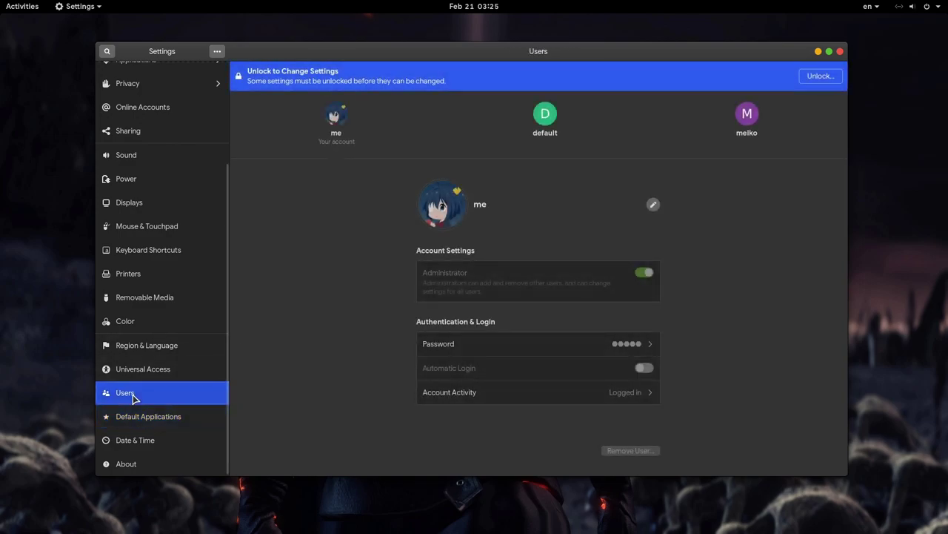
# In the Sound settings, try the Drip alert sound and switch back to Bark.
pyautogui.click(152, 161)
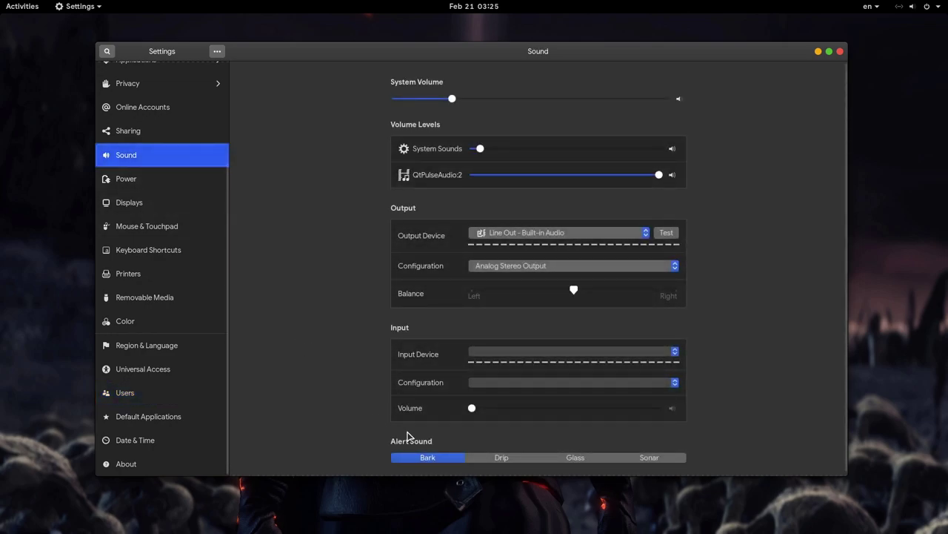
pyautogui.click(497, 459)
pyautogui.click(423, 458)
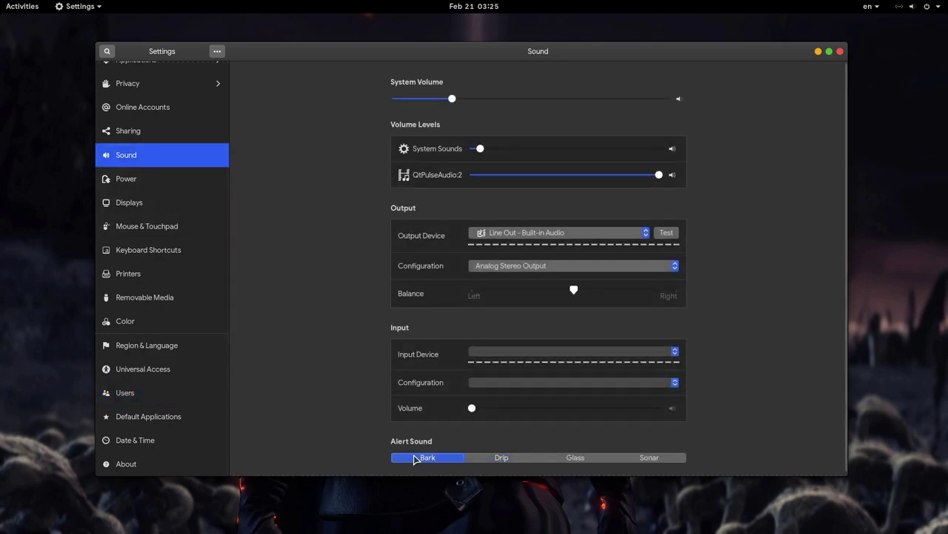
# Filter the application settings by "lol" and open Lollypop's page.
pyautogui.scroll(4, 165, 248)
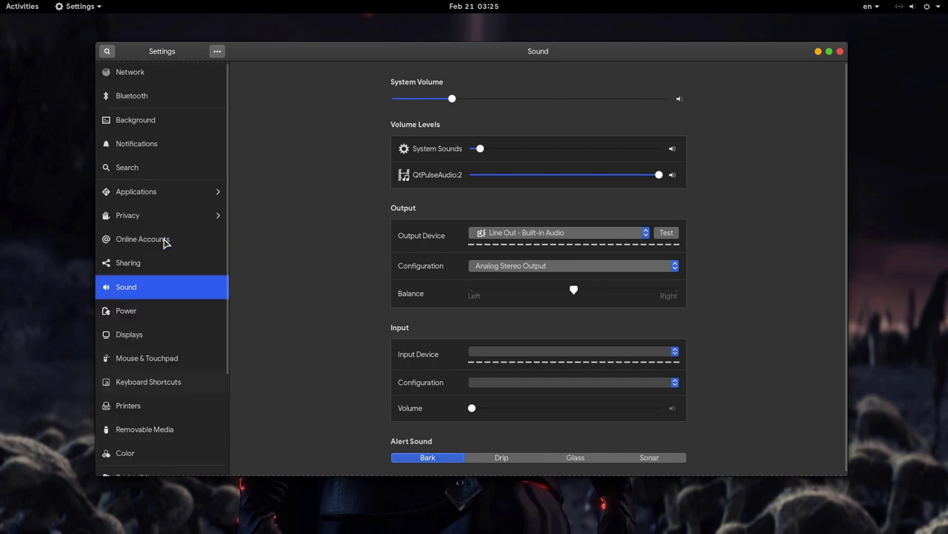
pyautogui.click(162, 196)
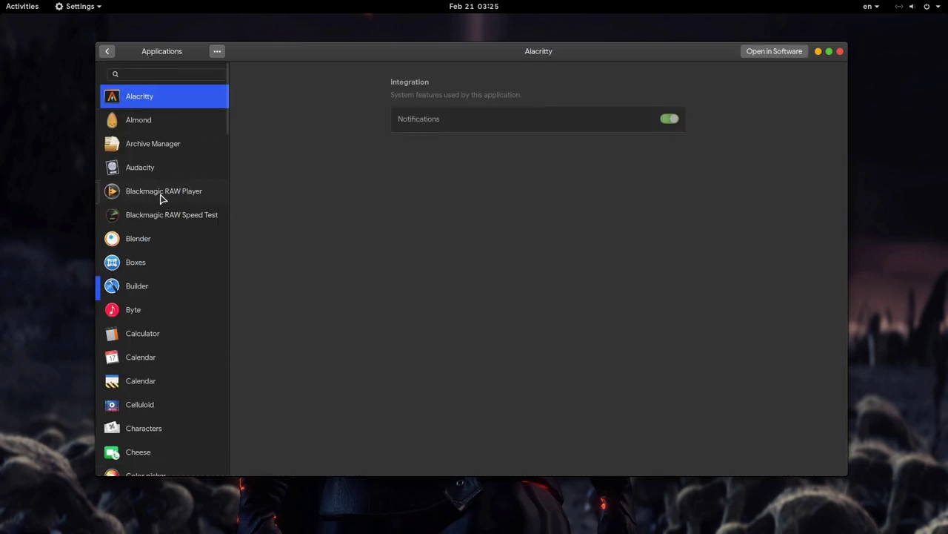
pyautogui.click(183, 74)
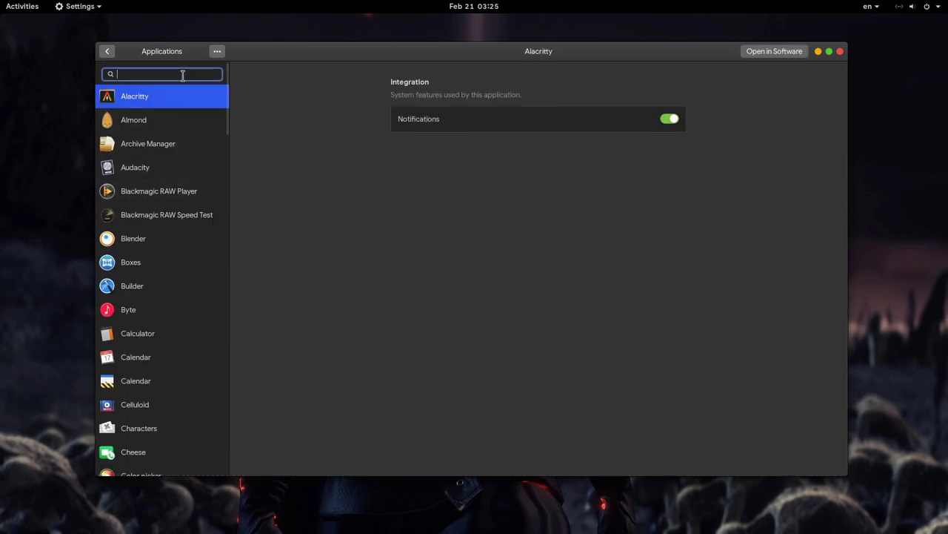
pyautogui.write('lol')
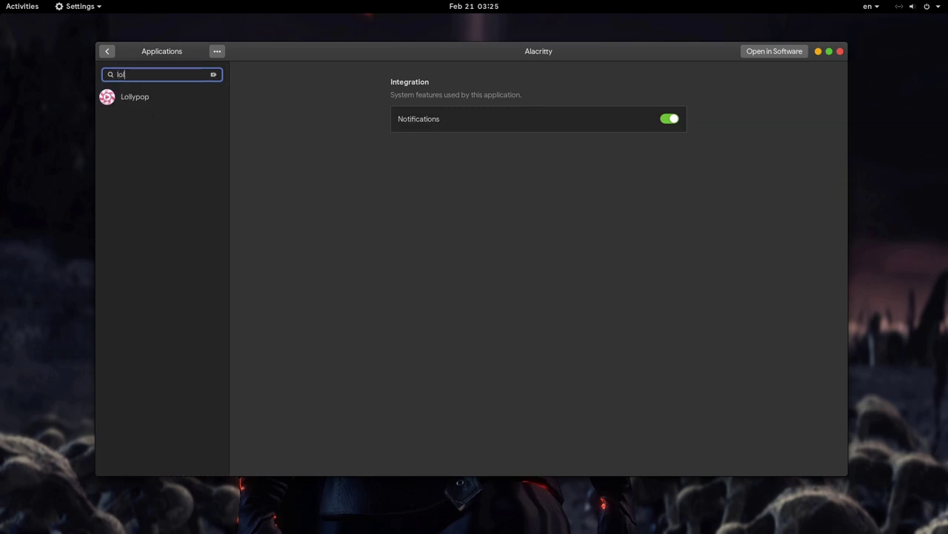
pyautogui.click(131, 100)
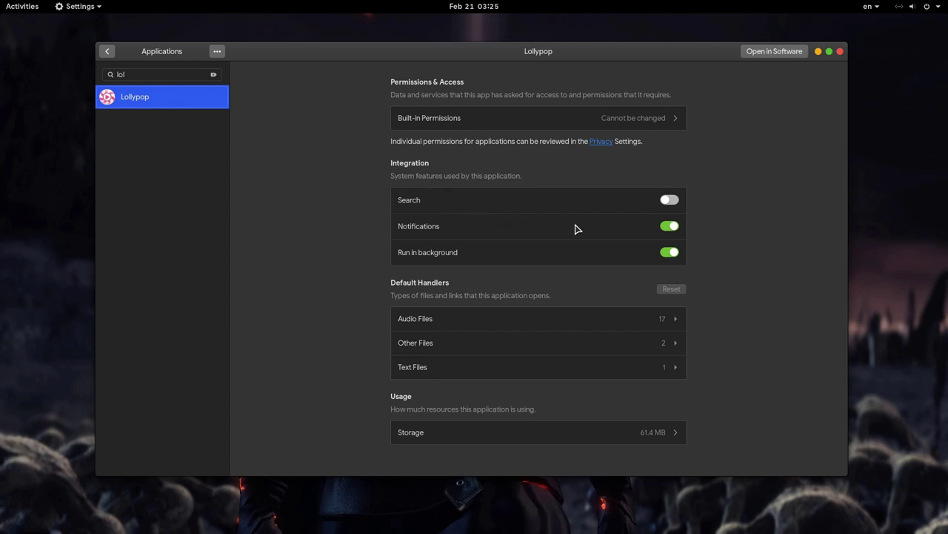
# Try Lollypop's notifications setting and look through the audio file types it opens by default.
pyautogui.click(669, 228)
pyautogui.click(538, 324)
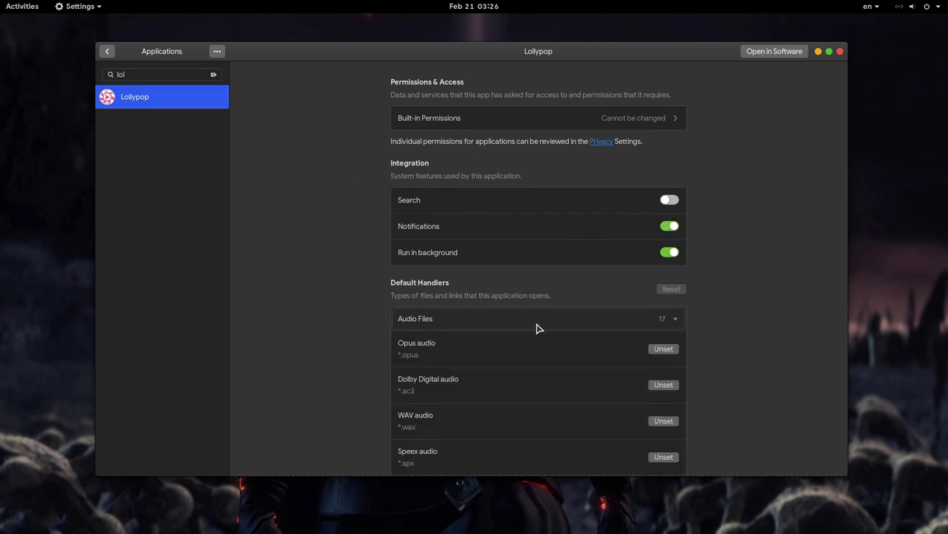
pyautogui.scroll(-5, 536, 341)
pyautogui.scroll(5, 535, 366)
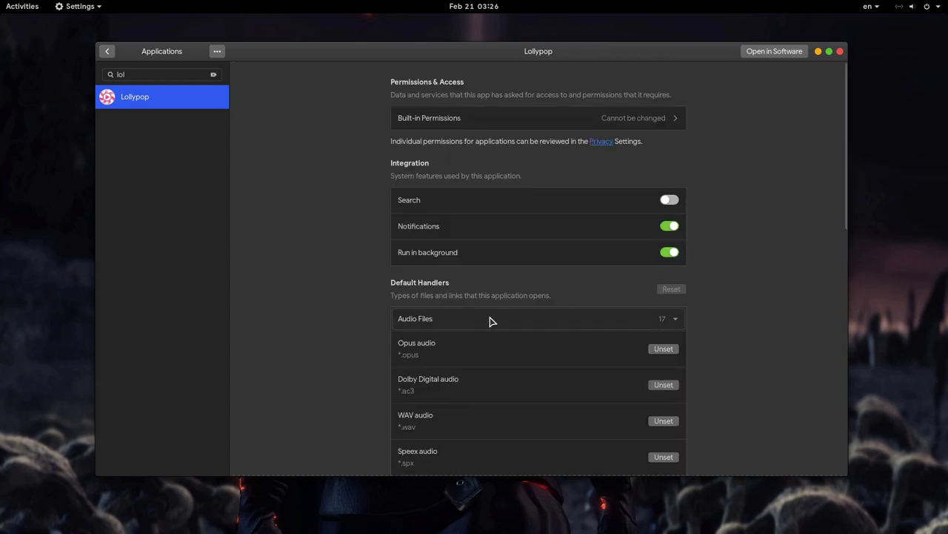
pyautogui.click(489, 321)
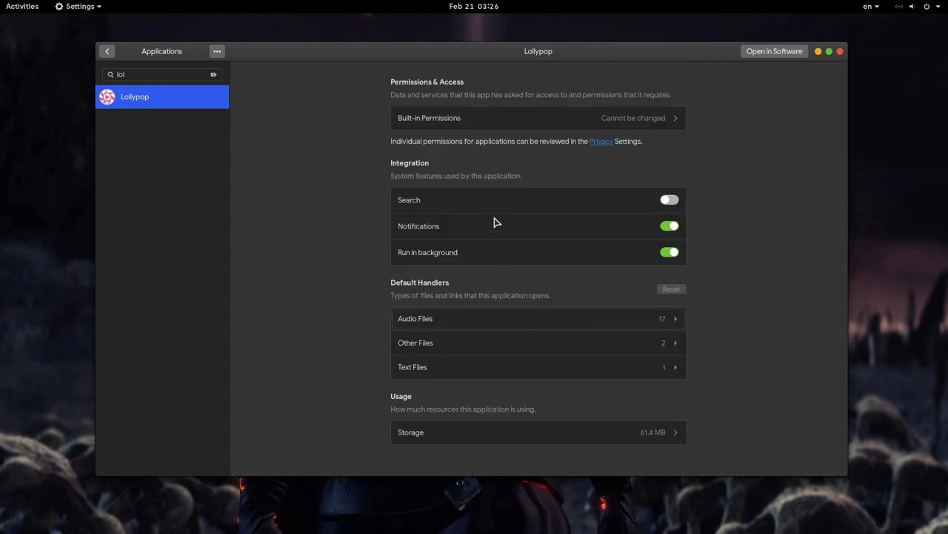
# View Lollypop's built-in permissions, and request clearing its cache from the storage details.
pyautogui.click(478, 124)
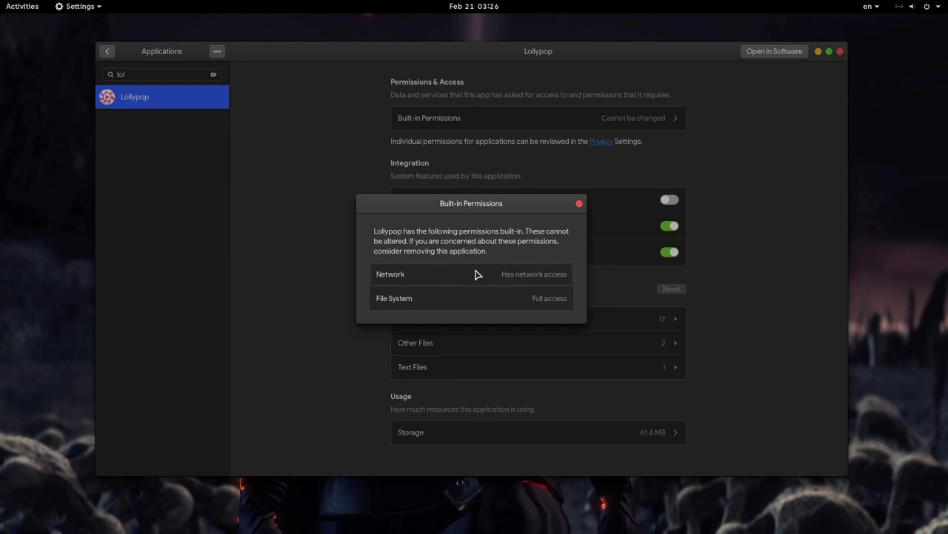
pyautogui.click(579, 203)
pyautogui.click(514, 431)
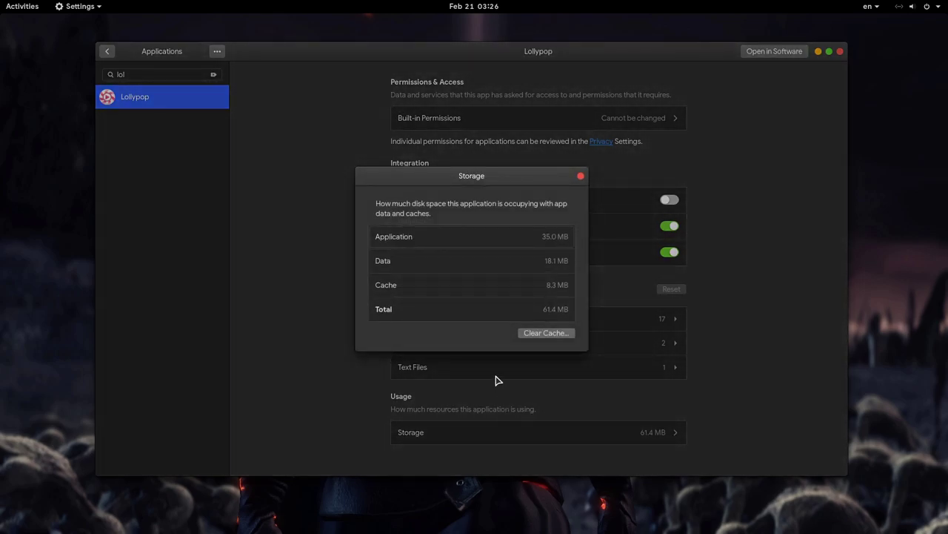
pyautogui.click(541, 338)
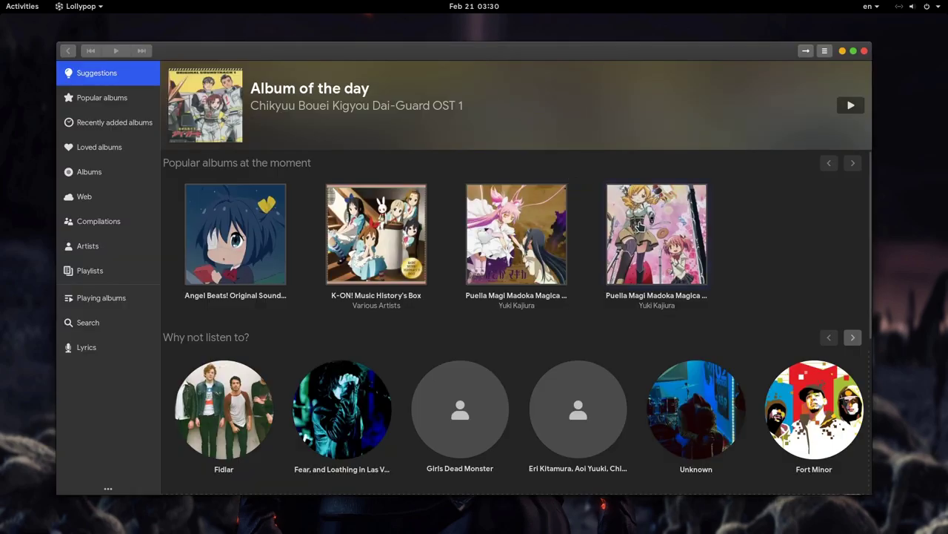
# Play "Puella in somnio" from the Puella Magi Madoka Magica Original Soundtrack I album and skip ahead to about 0:32.
pyautogui.click(642, 228)
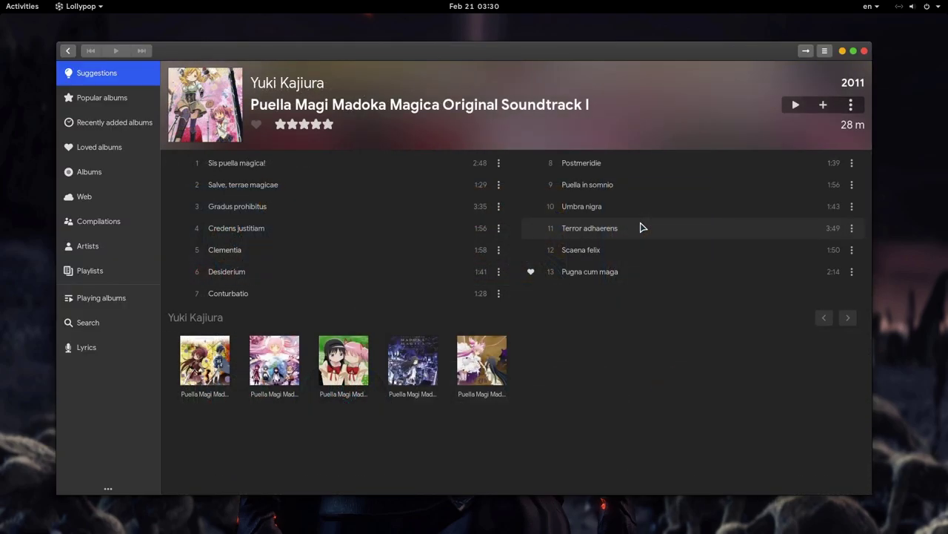
pyautogui.click(586, 188)
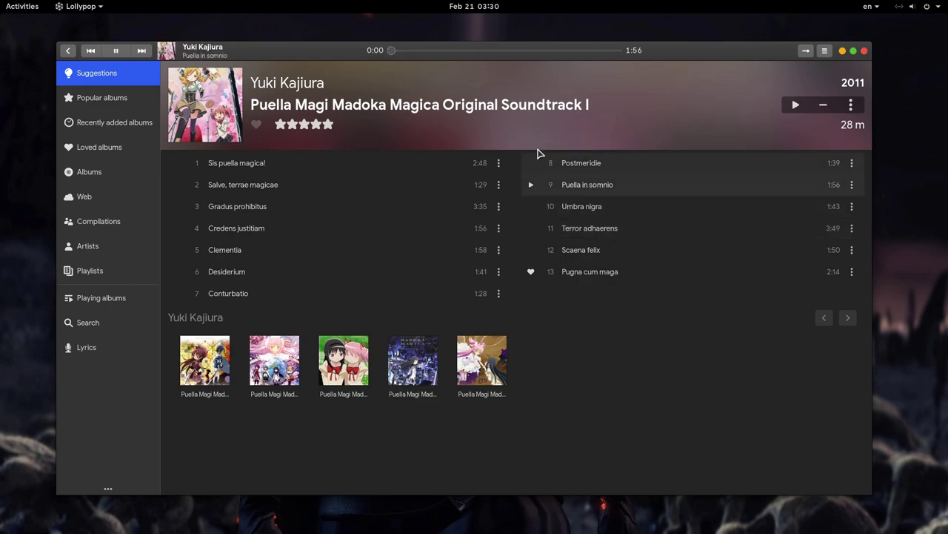
pyautogui.click(454, 51)
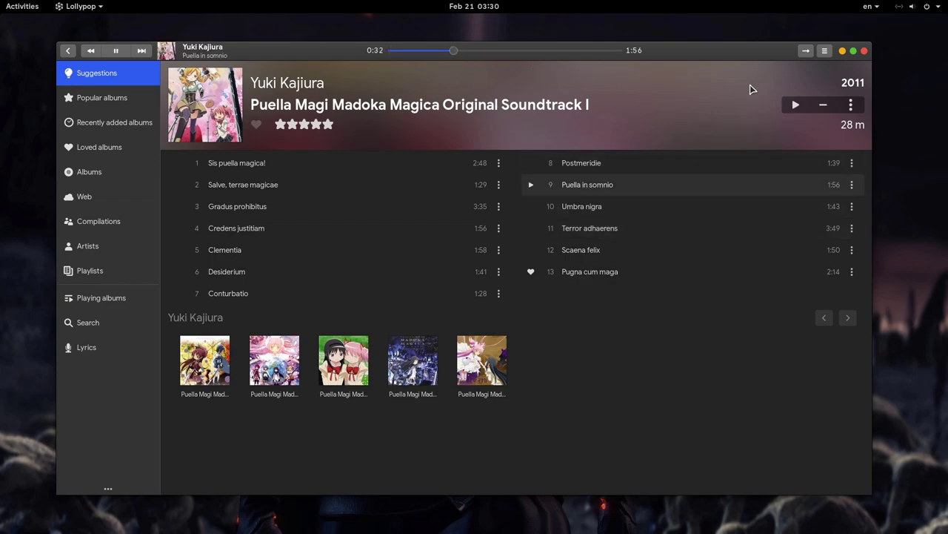
# Enable Lollypop's equalizer and choose the Full Bass preset.
pyautogui.click(824, 51)
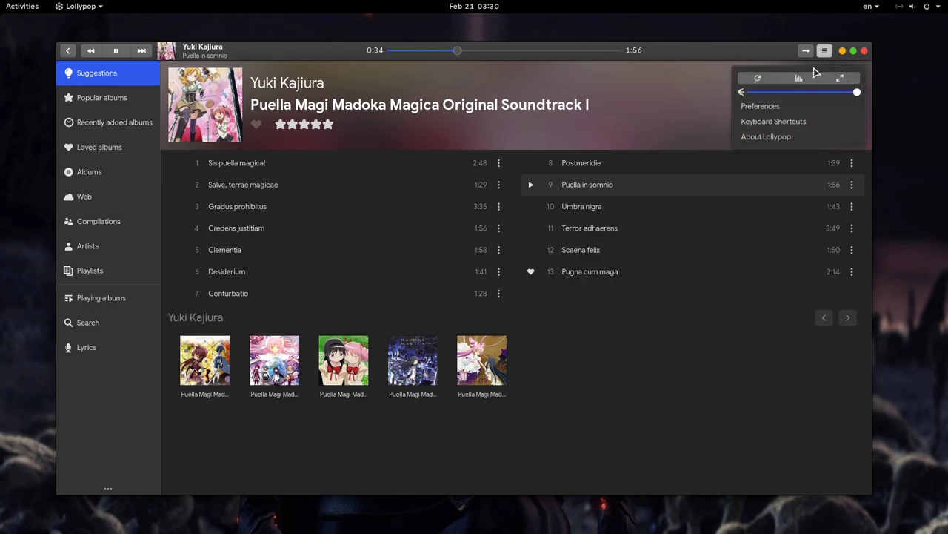
pyautogui.click(799, 79)
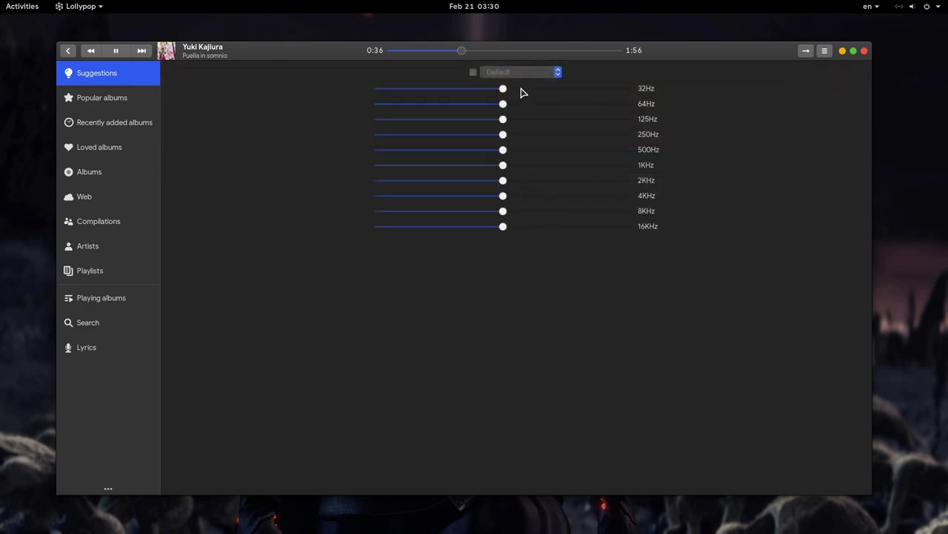
pyautogui.click(473, 73)
pyautogui.click(515, 76)
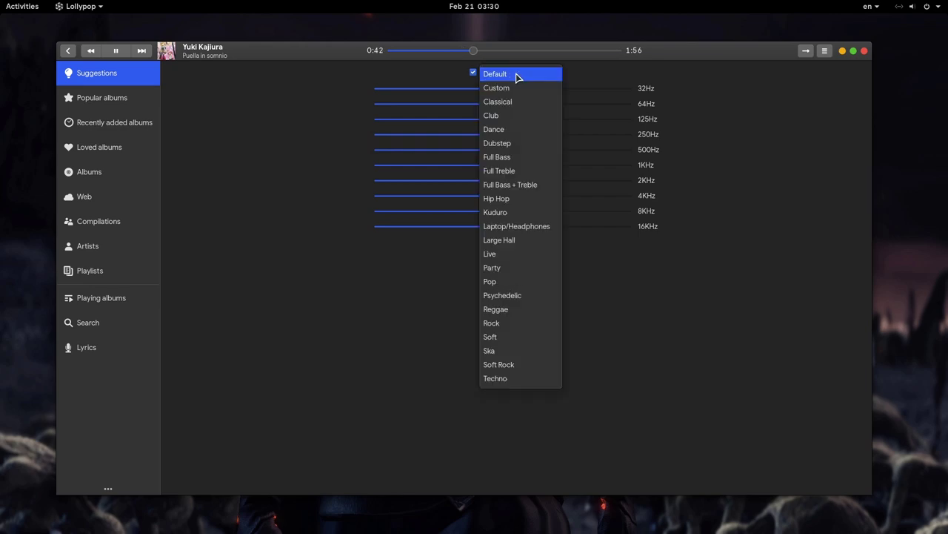
pyautogui.click(511, 158)
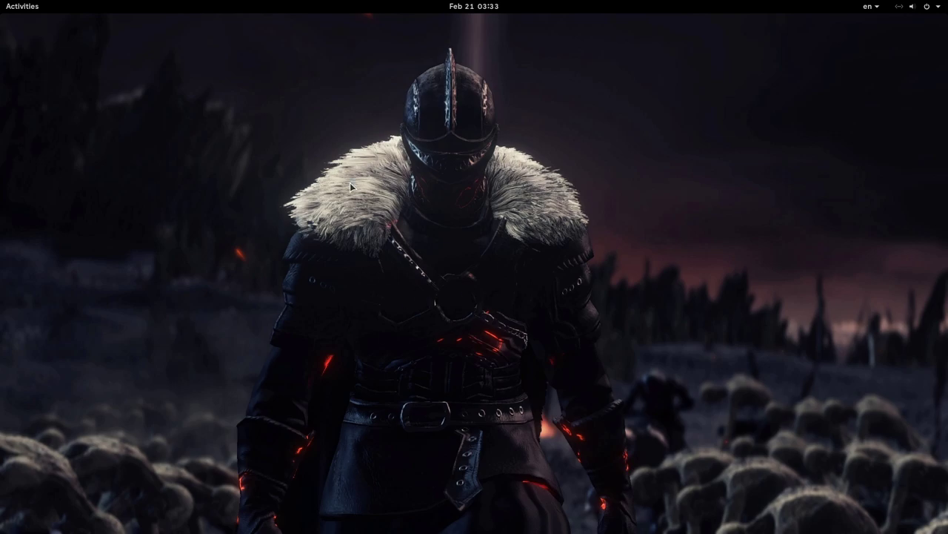
# In the full application grid, group OpenToonz and Parental Controls into a folder and open the folder's name for editing.
pyautogui.press('super')
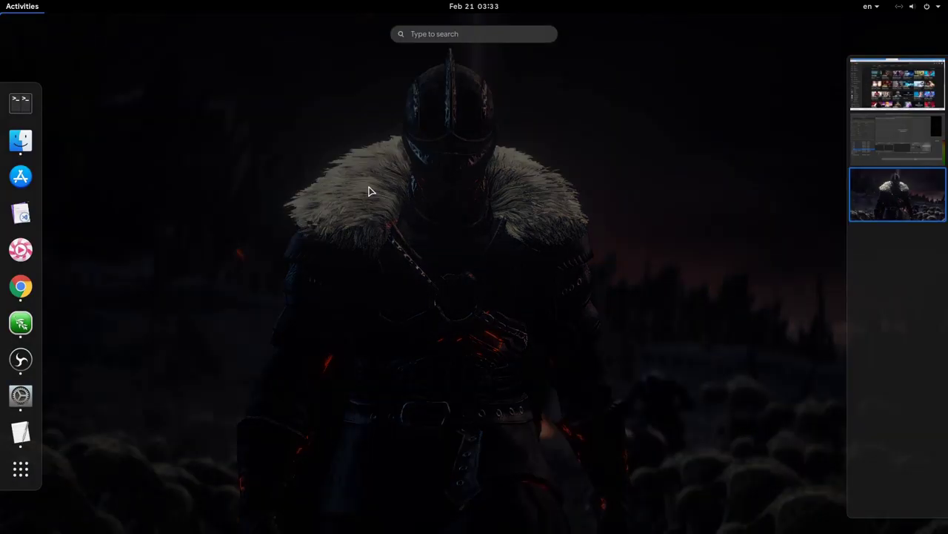
pyautogui.click(21, 469)
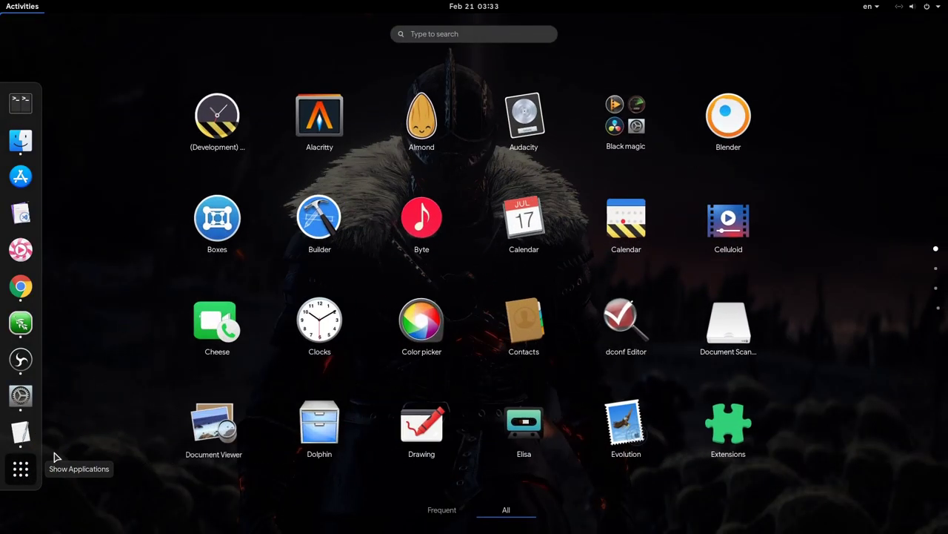
pyautogui.scroll(-1, 480, 275)
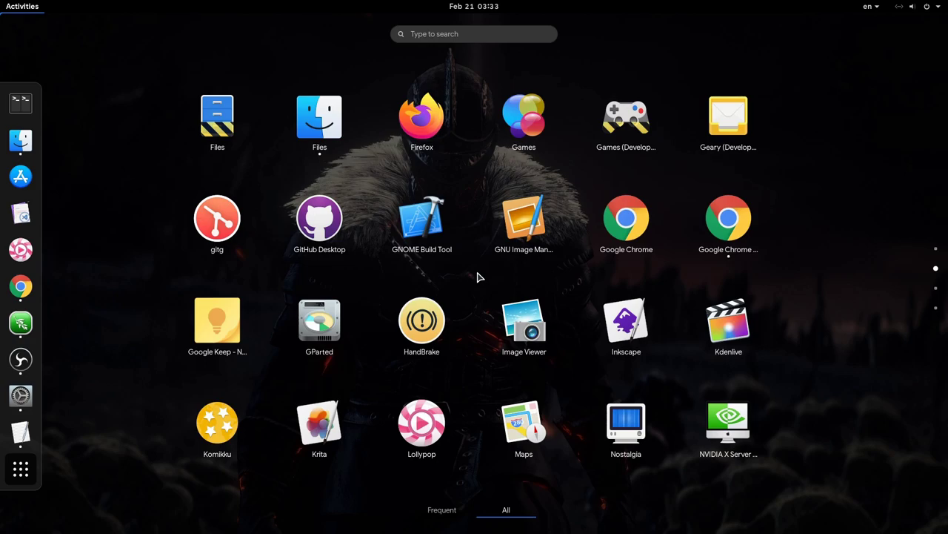
pyautogui.scroll(-1, 478, 276)
pyautogui.scroll(-1, 478, 276)
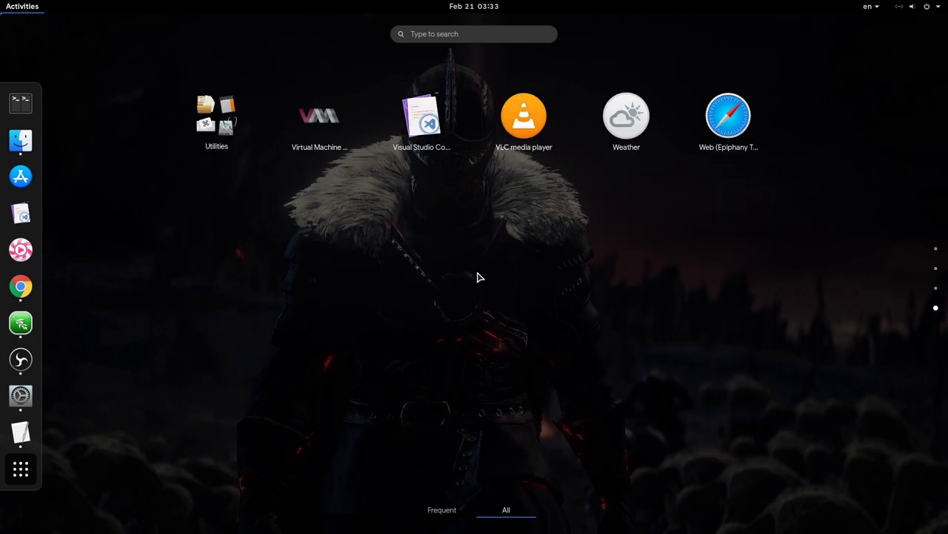
pyautogui.scroll(1, 478, 277)
pyautogui.moveTo(422, 119); pyautogui.dragTo(522, 133)
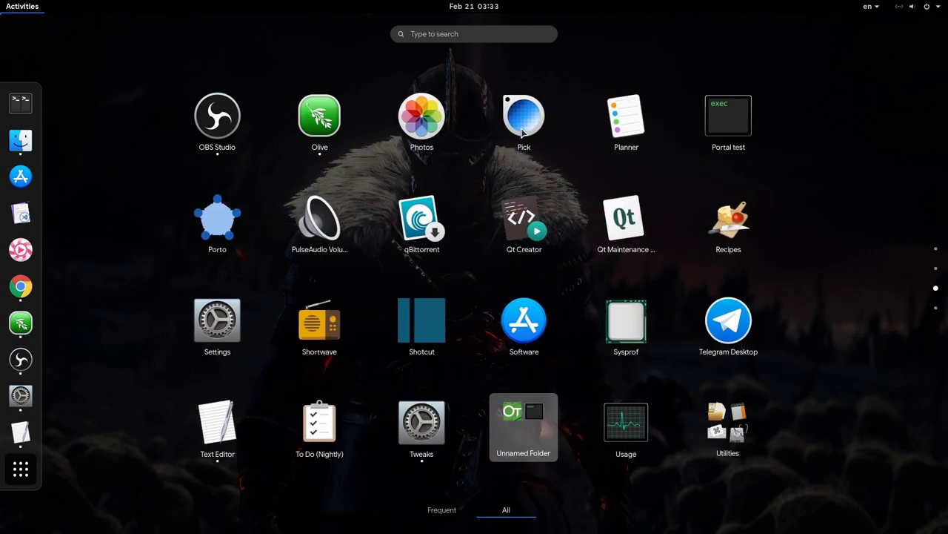
pyautogui.click(529, 436)
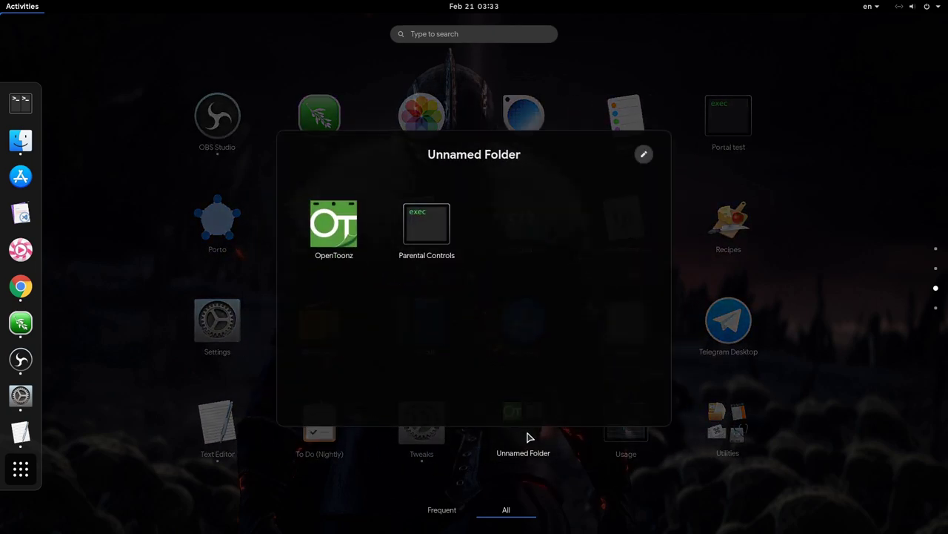
pyautogui.click(643, 157)
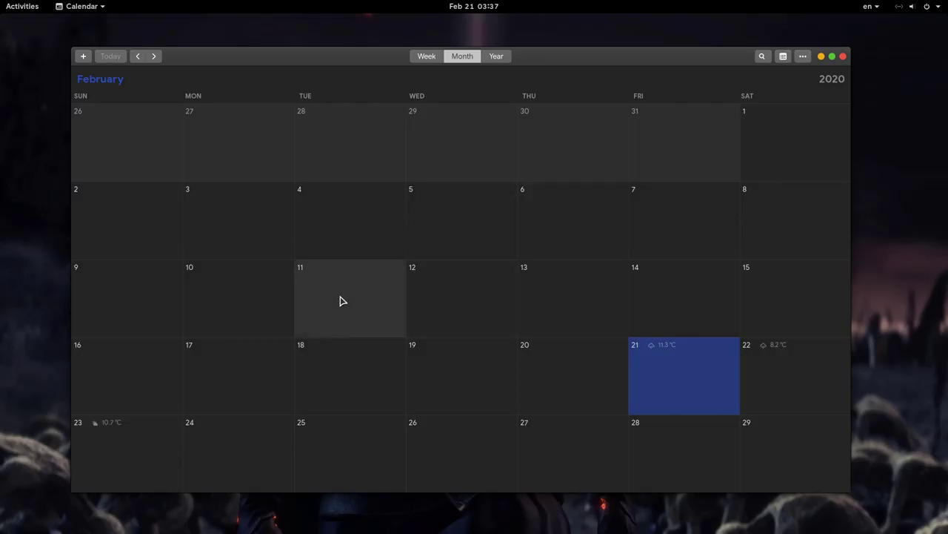
# In Calendar, add an event titled "New" on February 11 to NextCalendar and open its details.
pyautogui.click(342, 300)
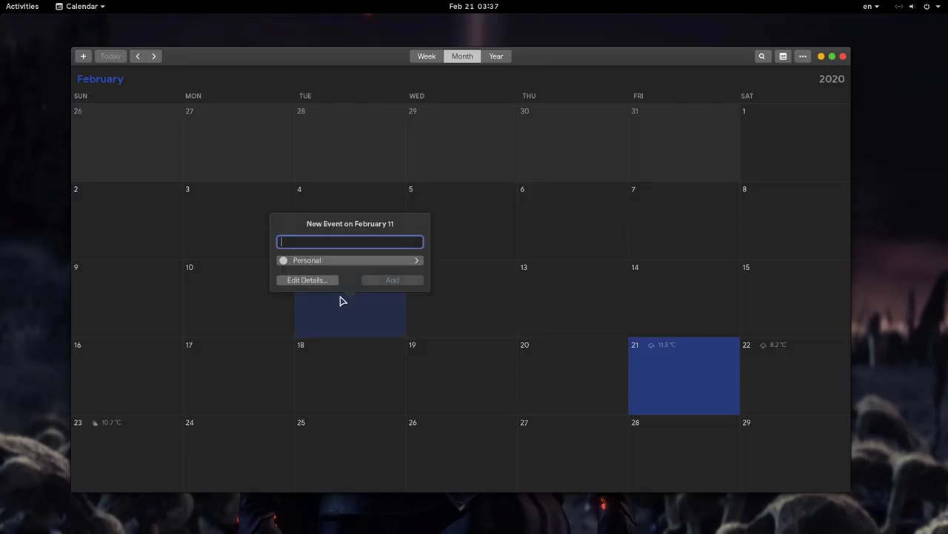
pyautogui.write('New')
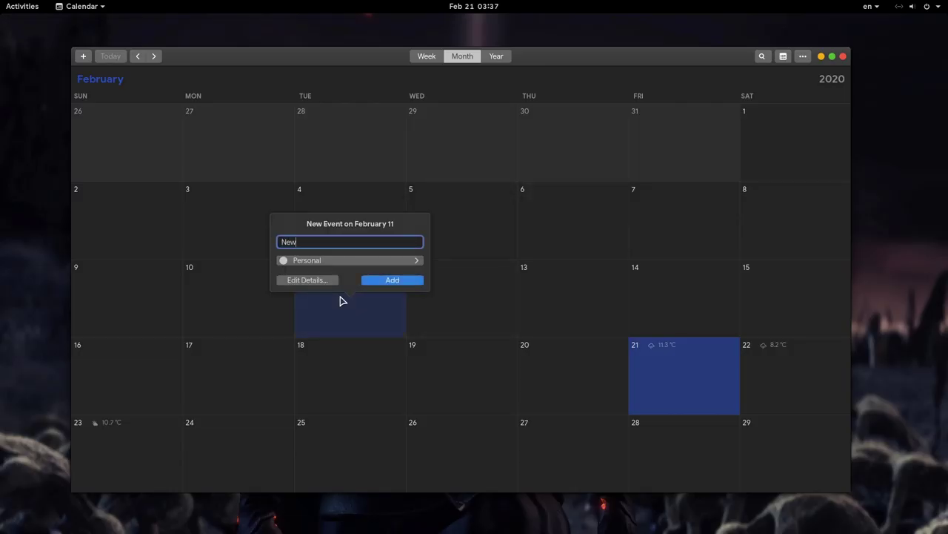
pyautogui.click(332, 261)
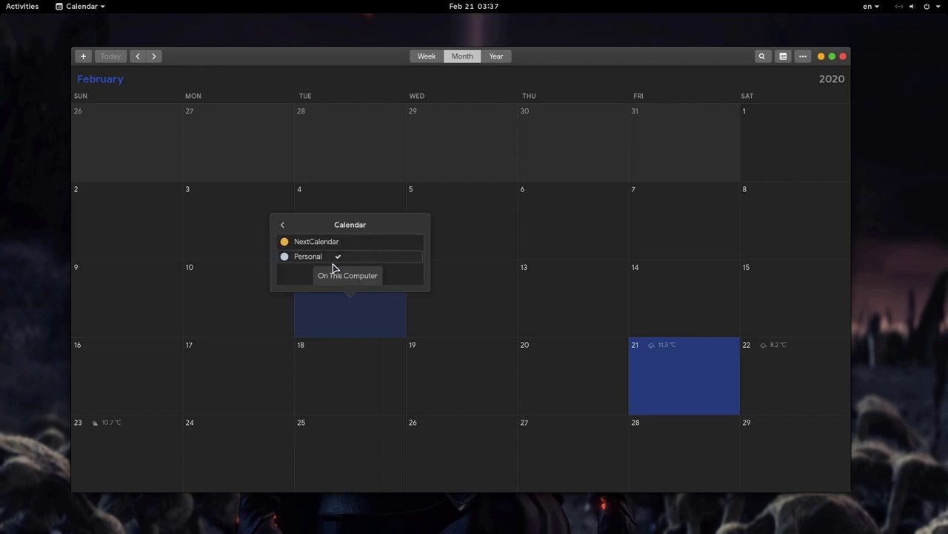
pyautogui.click(318, 242)
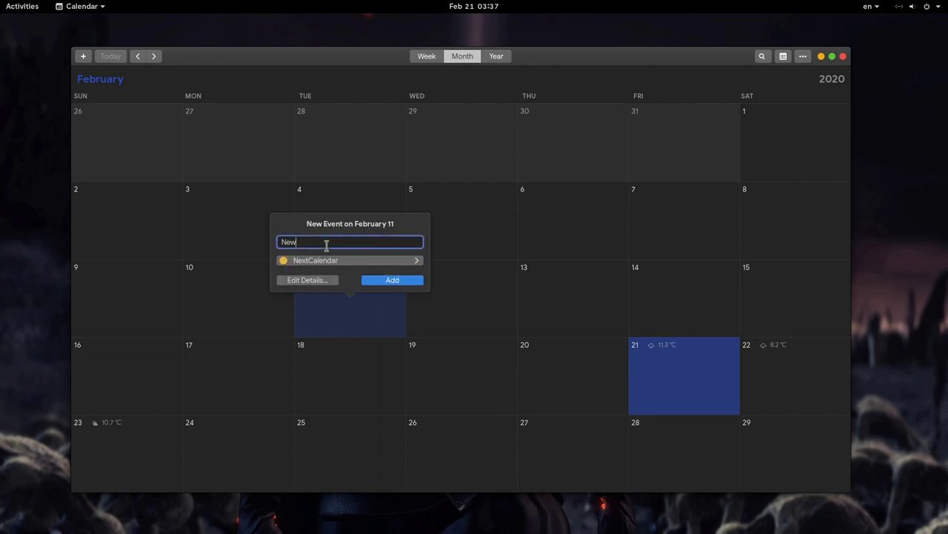
pyautogui.click(387, 279)
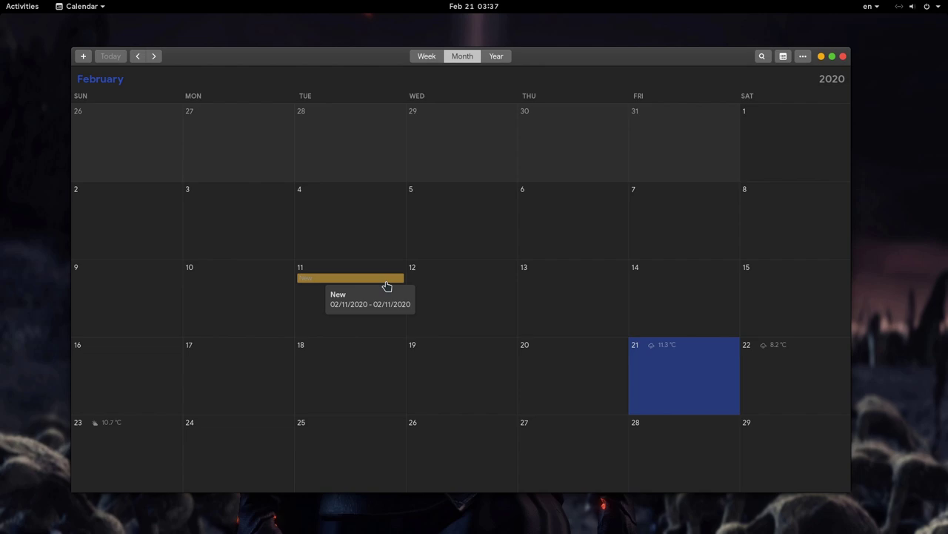
pyautogui.click(386, 279)
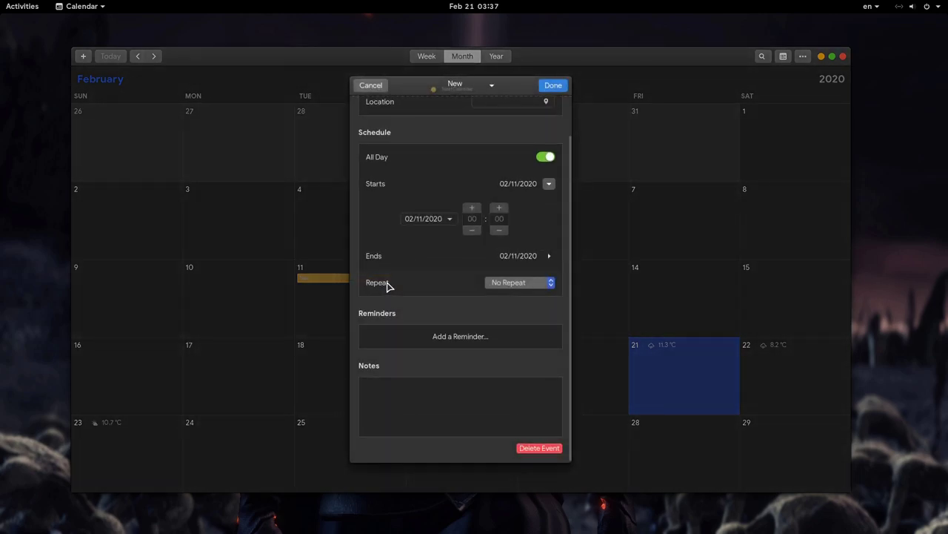
pyautogui.scroll(2, 386, 285)
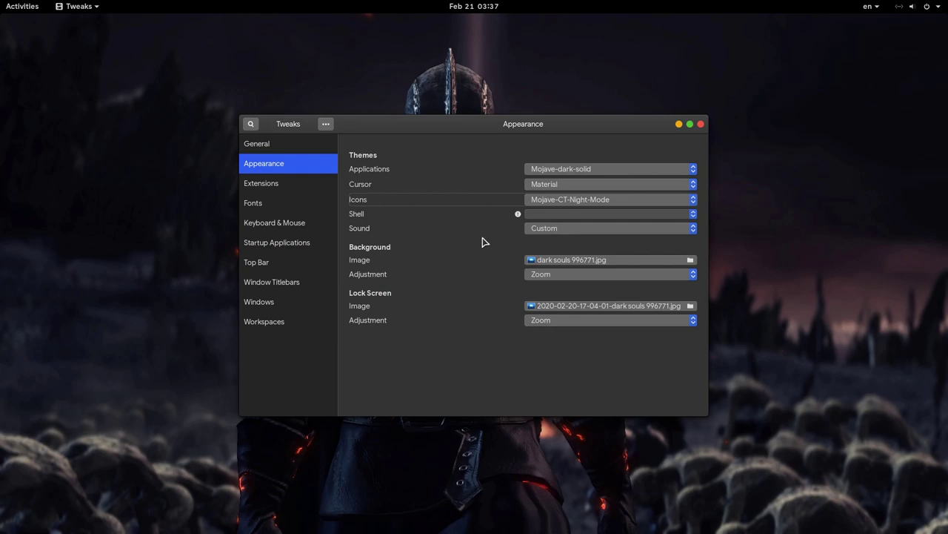
# In Tweaks, set the applications theme to Mojave-light-solid.
pyautogui.click(578, 171)
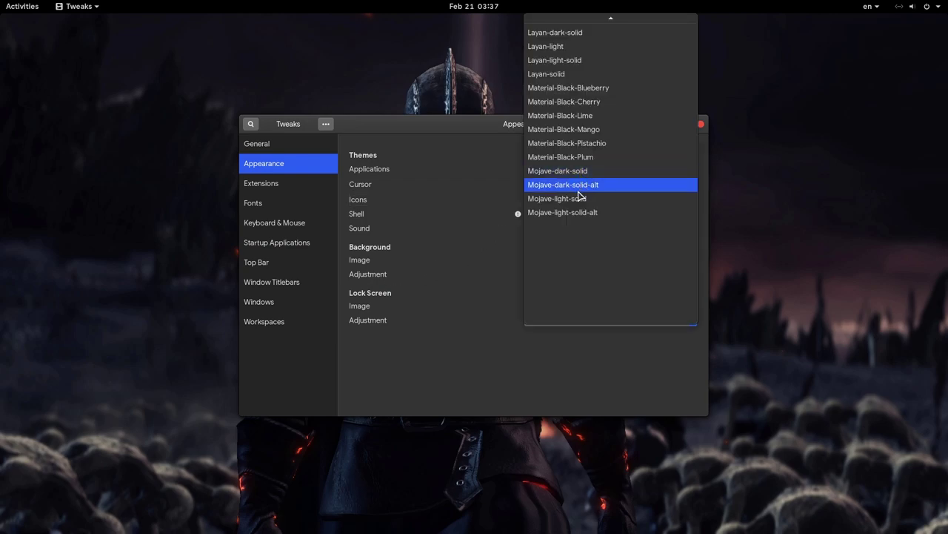
pyautogui.click(578, 198)
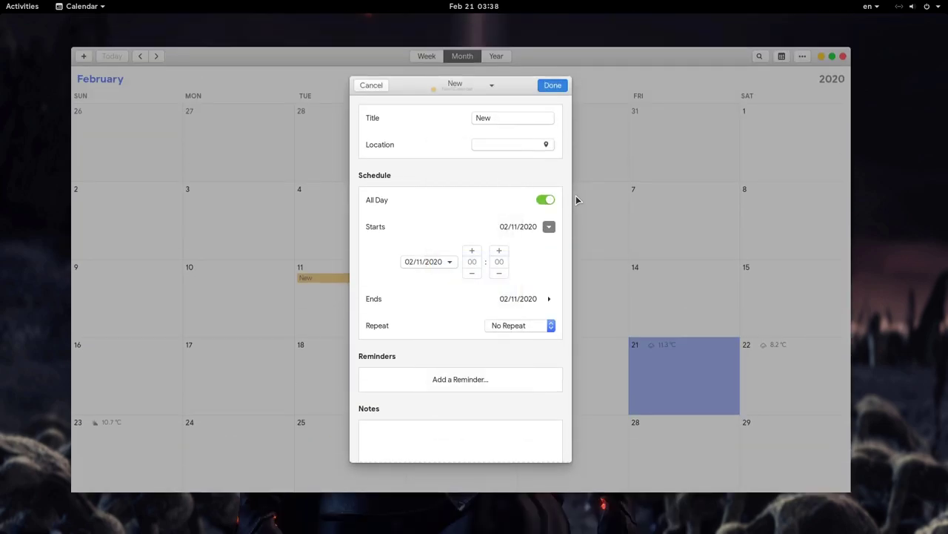
# Delete the "New" event on February 11 in Calendar, and undo the deletion.
pyautogui.scroll(-1, 500, 220)
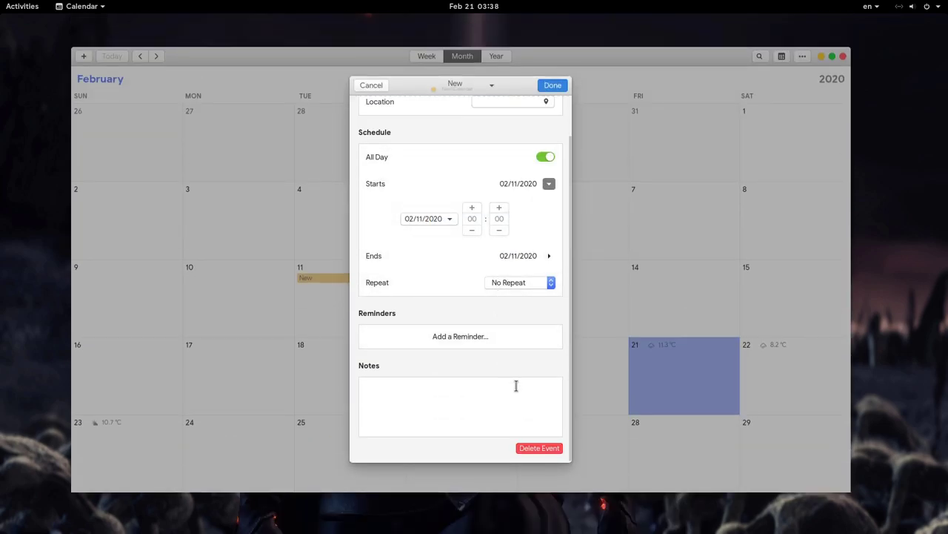
pyautogui.click(544, 449)
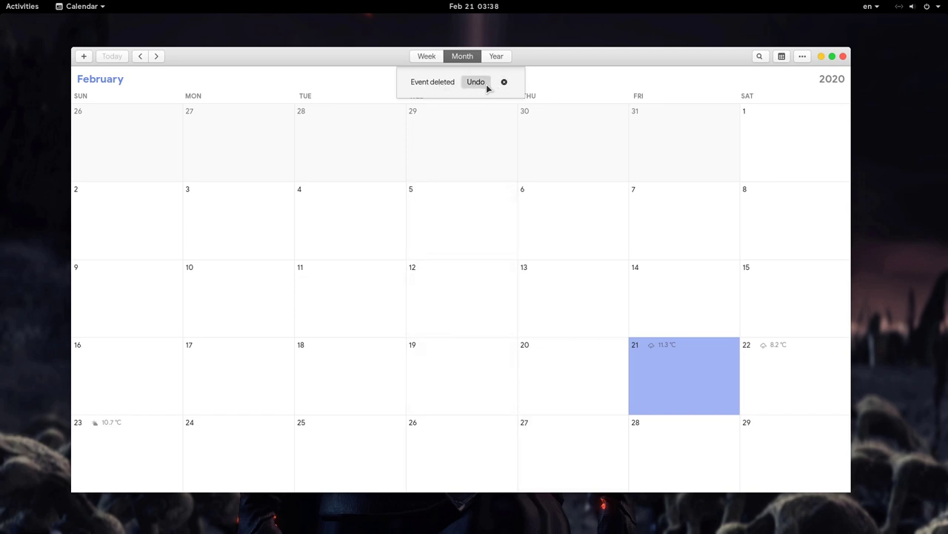
pyautogui.click(486, 86)
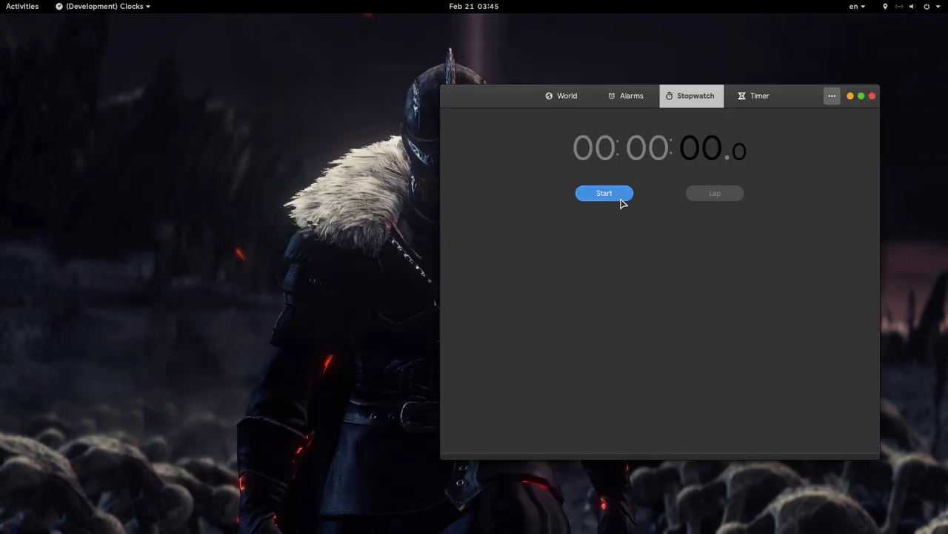
# In Clocks, start the stopwatch, record four laps and pause it.
pyautogui.click(623, 197)
pyautogui.click(715, 198)
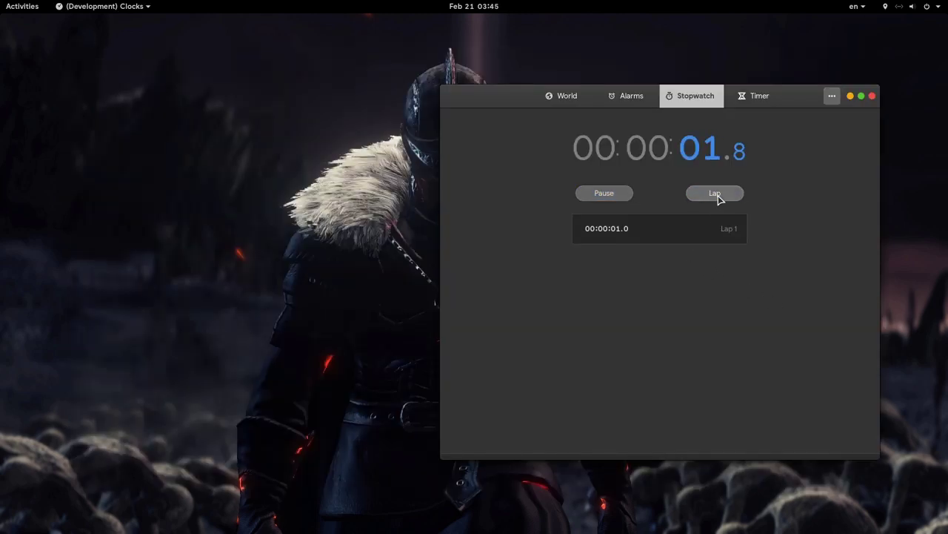
pyautogui.click(715, 197)
pyautogui.click(737, 197)
pyautogui.click(737, 195)
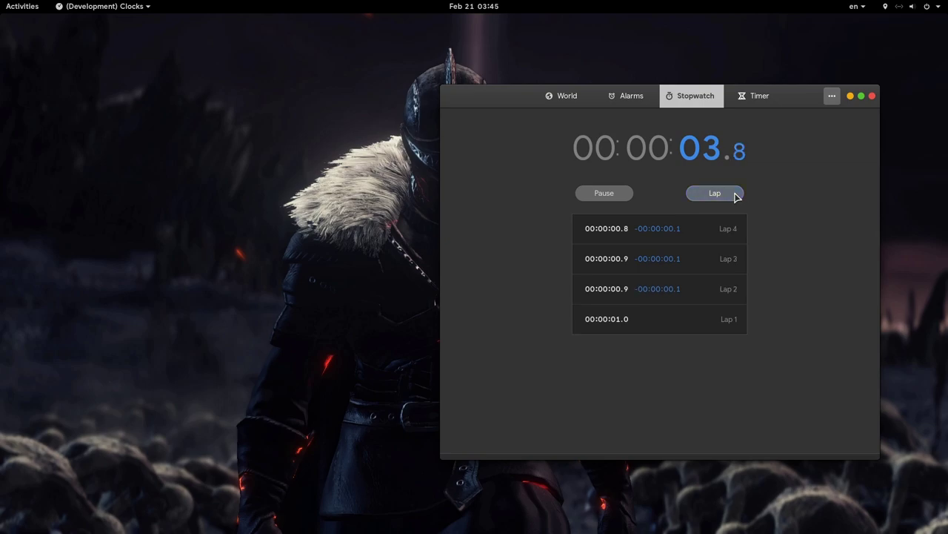
pyautogui.click(630, 197)
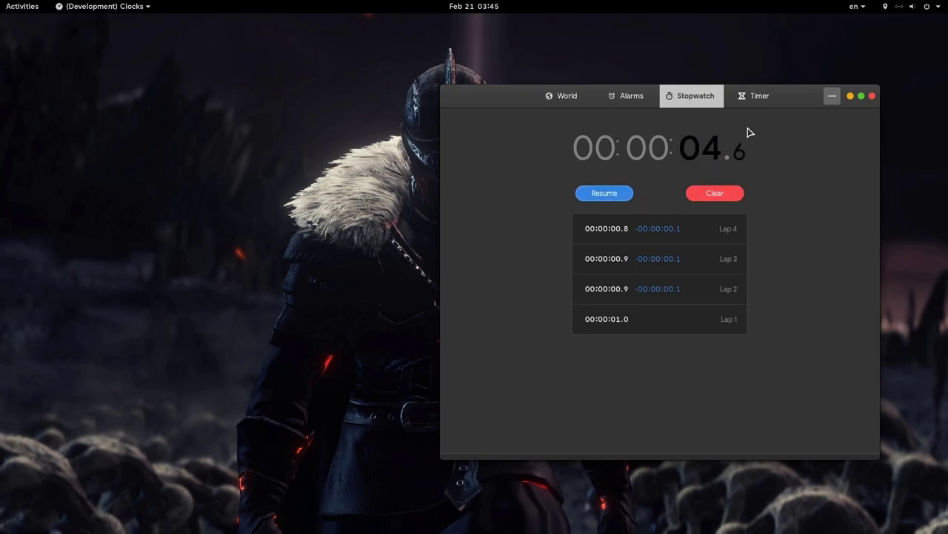
# Start a 4-second timer in Clocks and close the window while it runs.
pyautogui.click(762, 100)
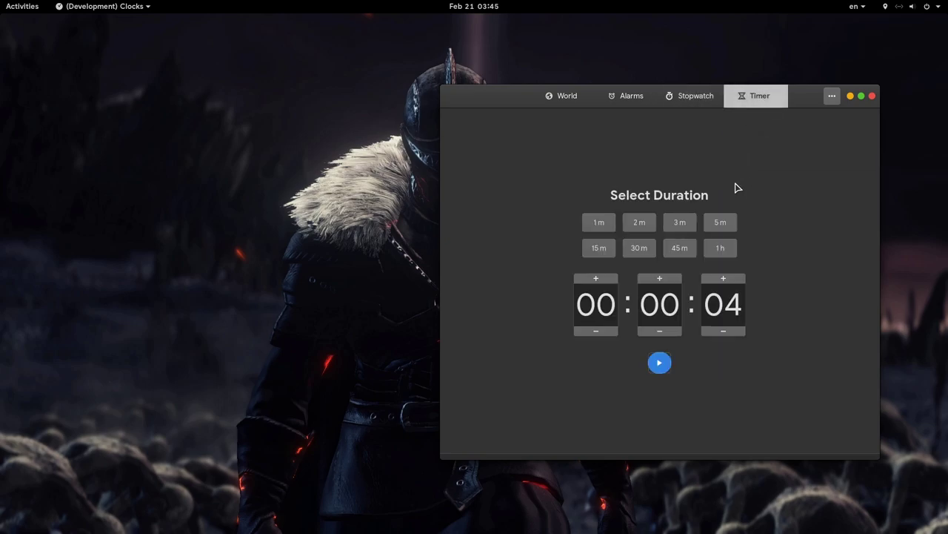
pyautogui.click(660, 361)
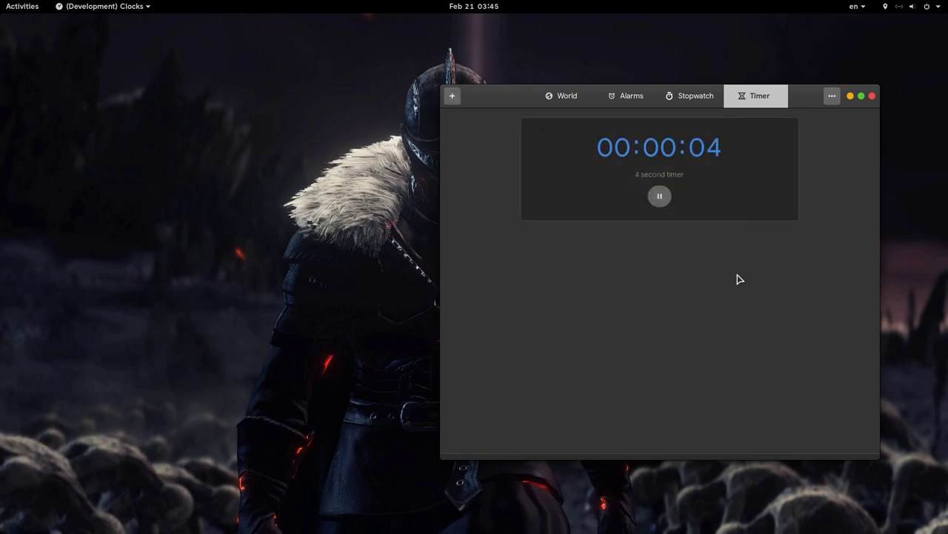
pyautogui.click(872, 96)
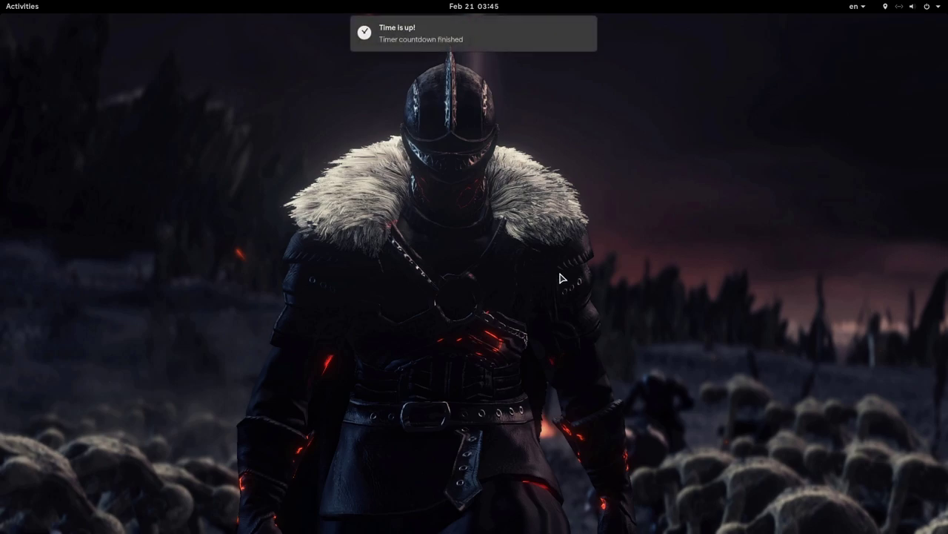
# Reopen Clocks from the finished timer's notification and move its window across the desktop.
pyautogui.click(541, 42)
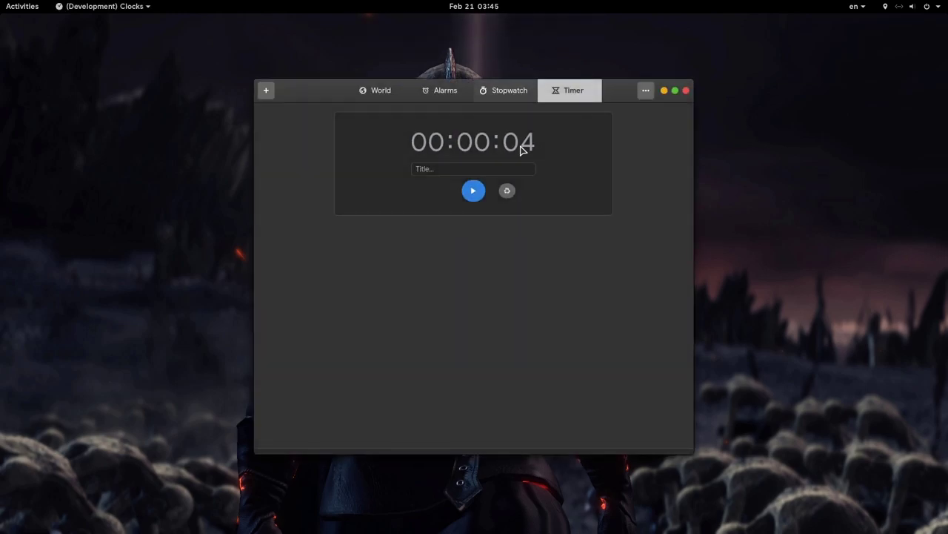
pyautogui.moveTo(494, 274); pyautogui.dragTo(646, 268)
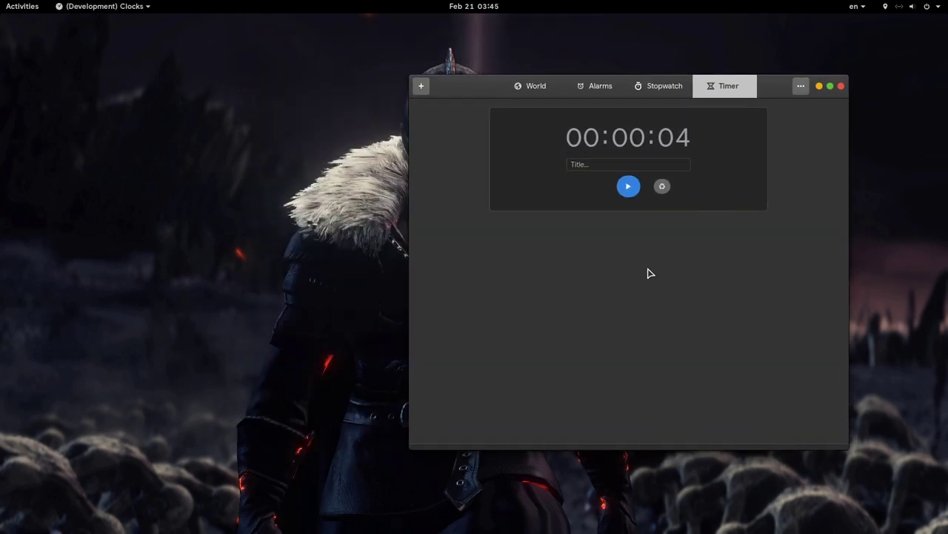